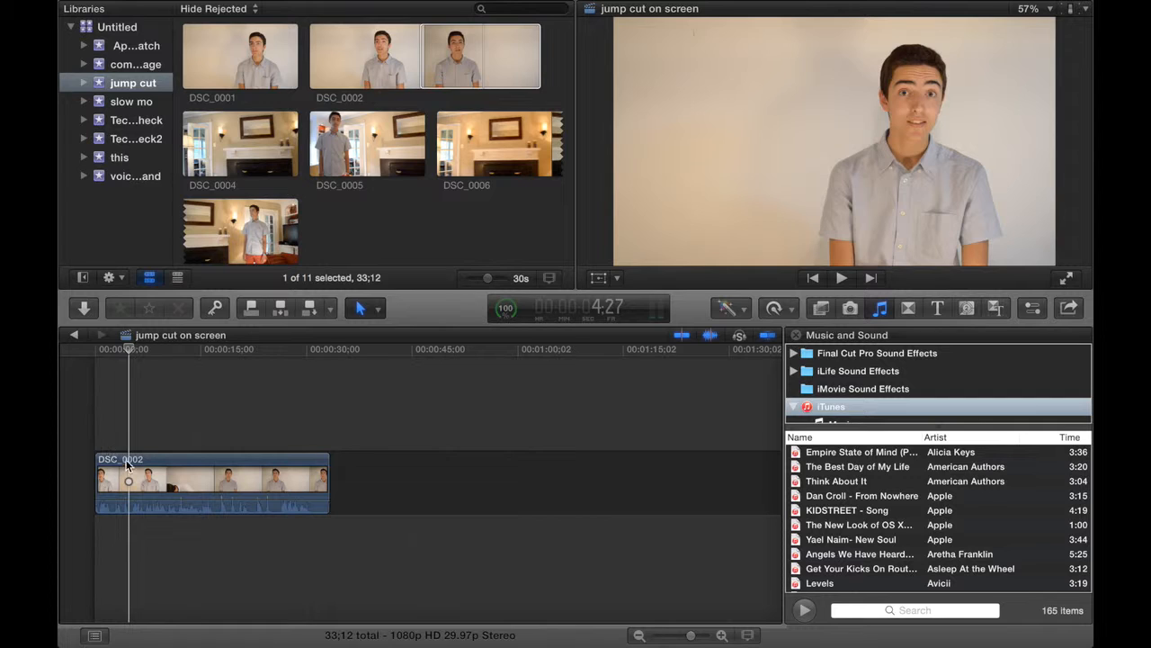
Split the DSC_0002 clip in the timeline at 4:27.
key("b")
left_click(129, 460)
key("a")
Review the timeline footage from the start to about 26 seconds to find where the next usable take begins.
left_click(89, 400)
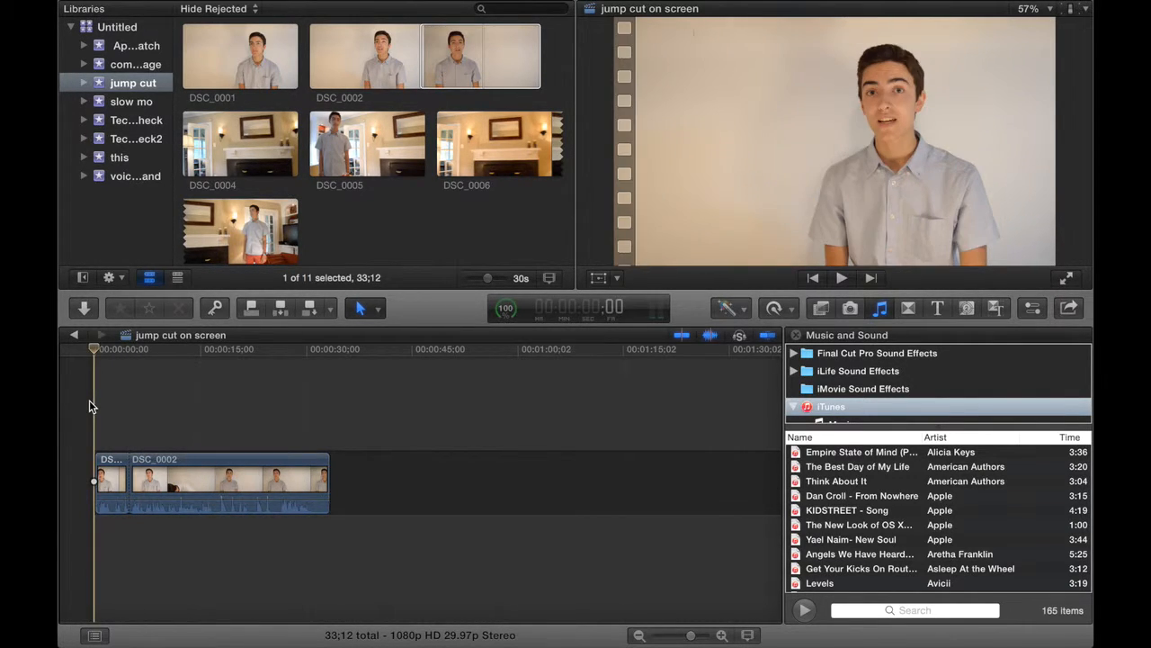
key("space")
key("space")
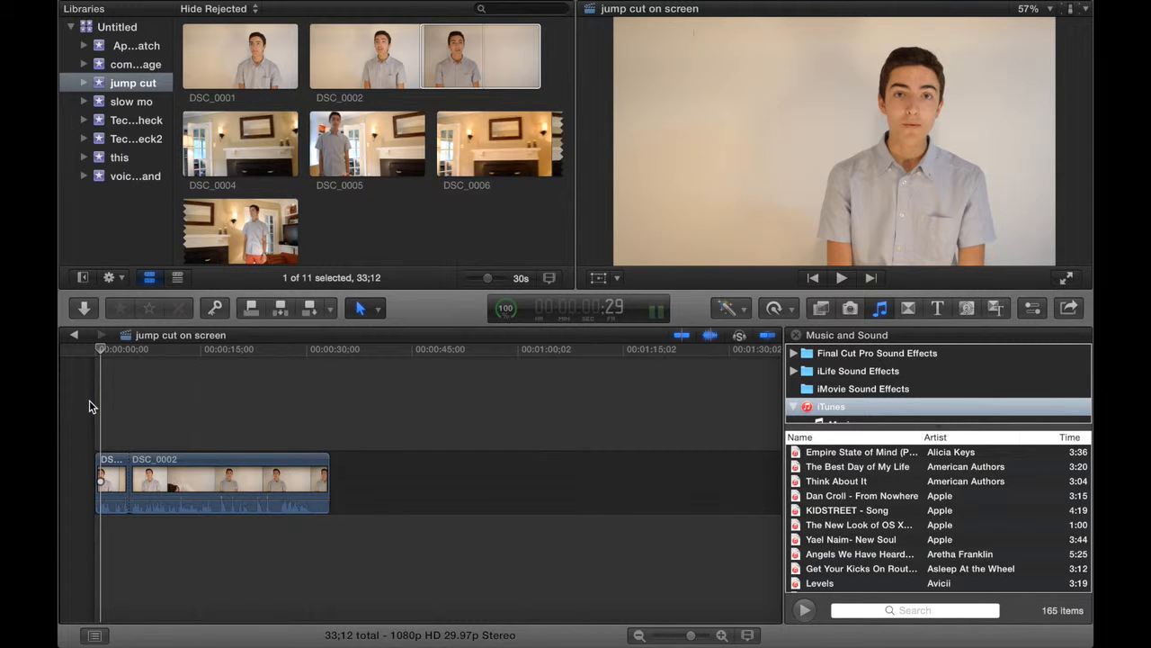
left_click(141, 422)
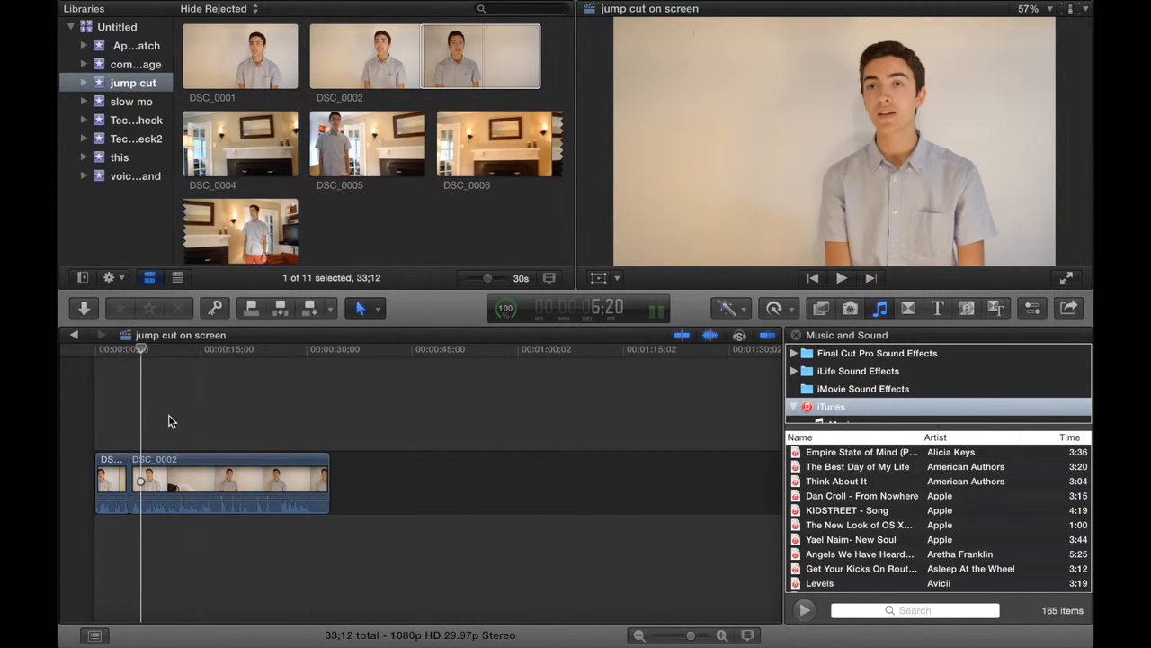
left_click(165, 431)
left_click(185, 423)
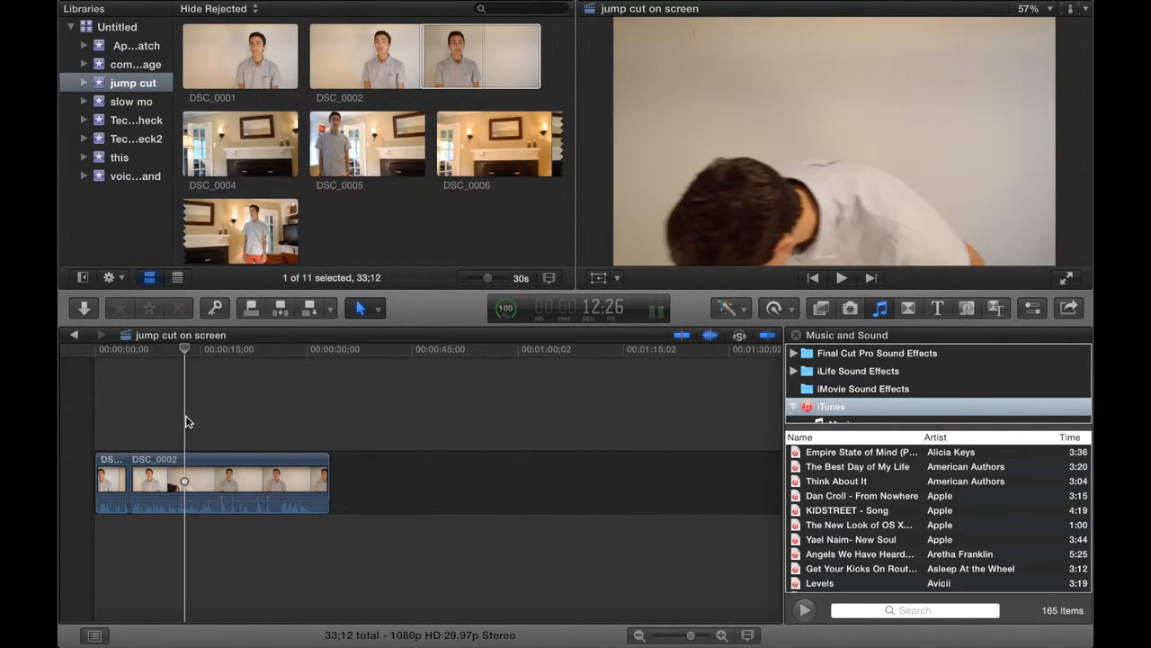
left_click(202, 422)
left_click(224, 426)
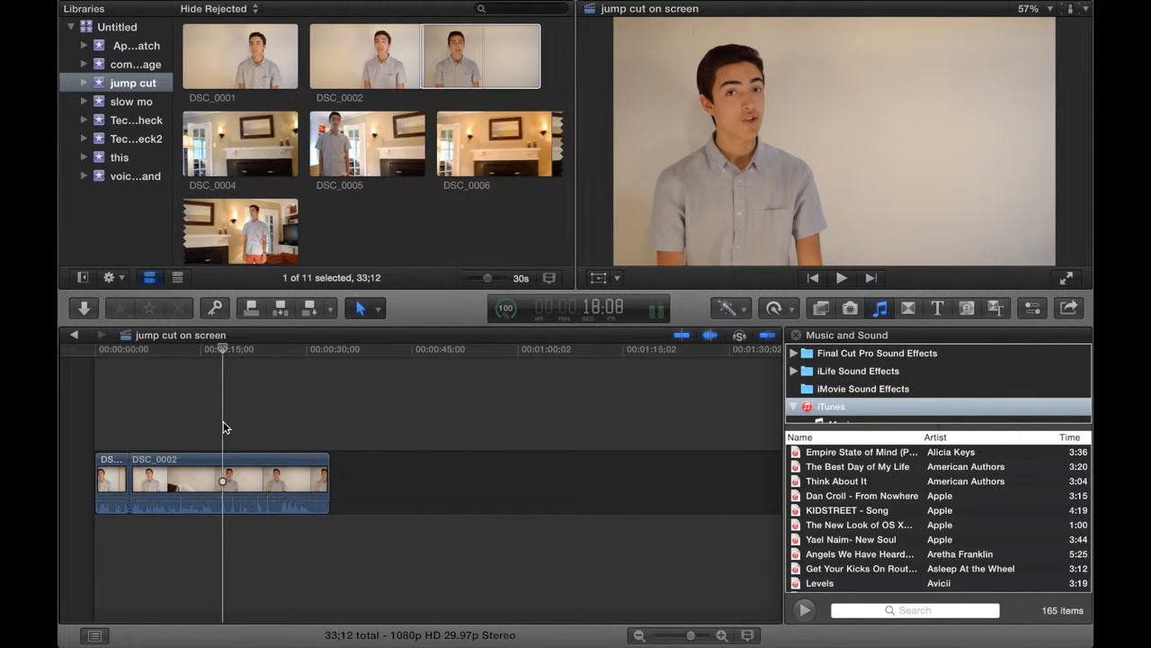
left_click(259, 429)
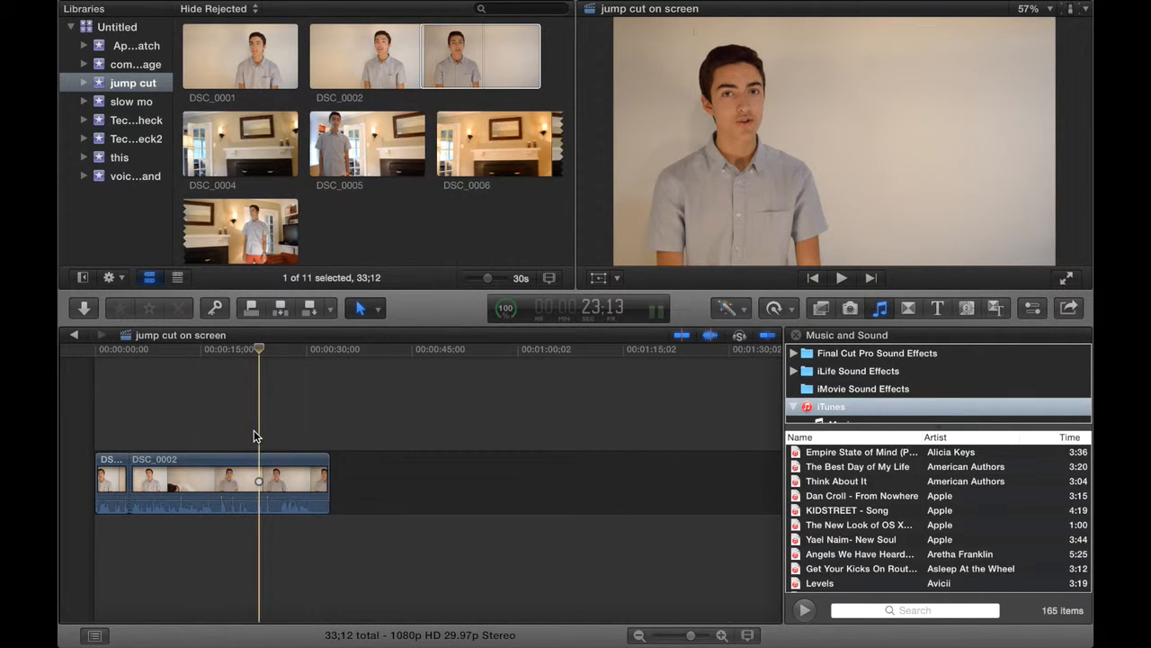
left_click(248, 352)
key("space")
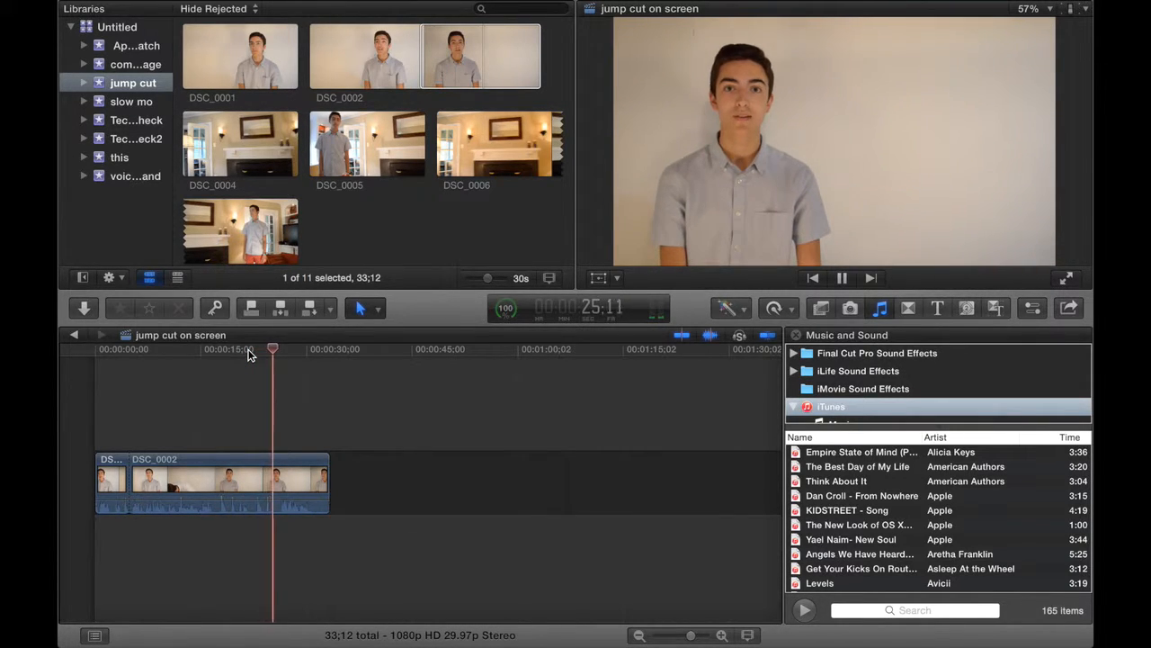
key("space")
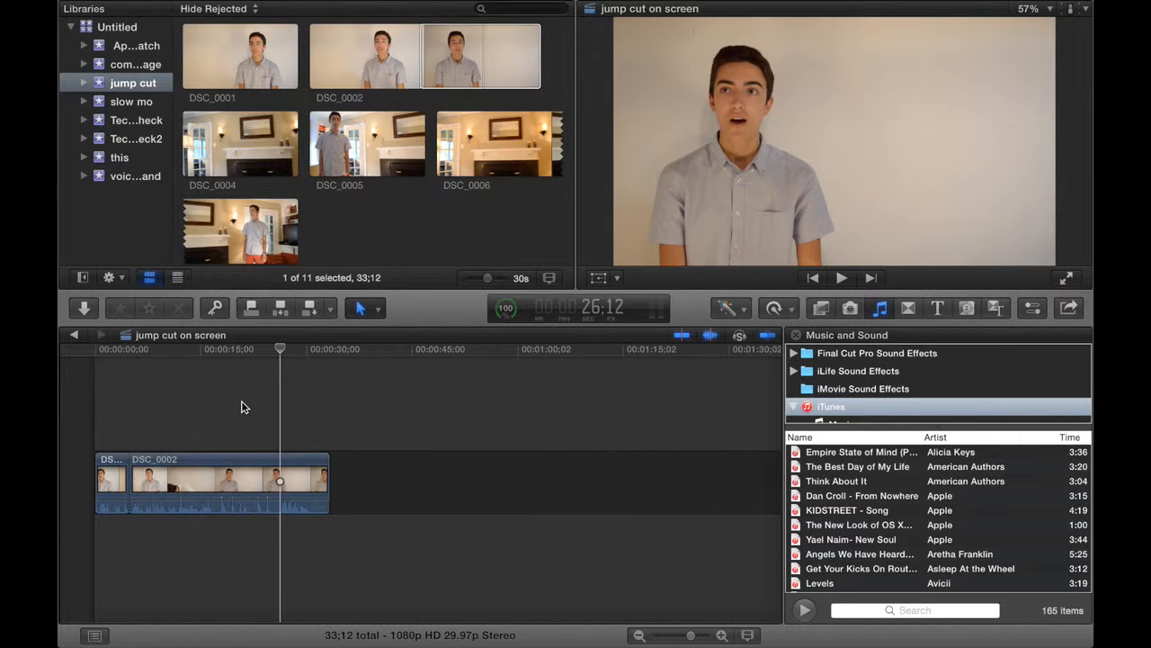
Split the second DSC_0002 clip at about 22.5 seconds and delete the unwanted footage between the two cuts.
key("b")
left_click(254, 481)
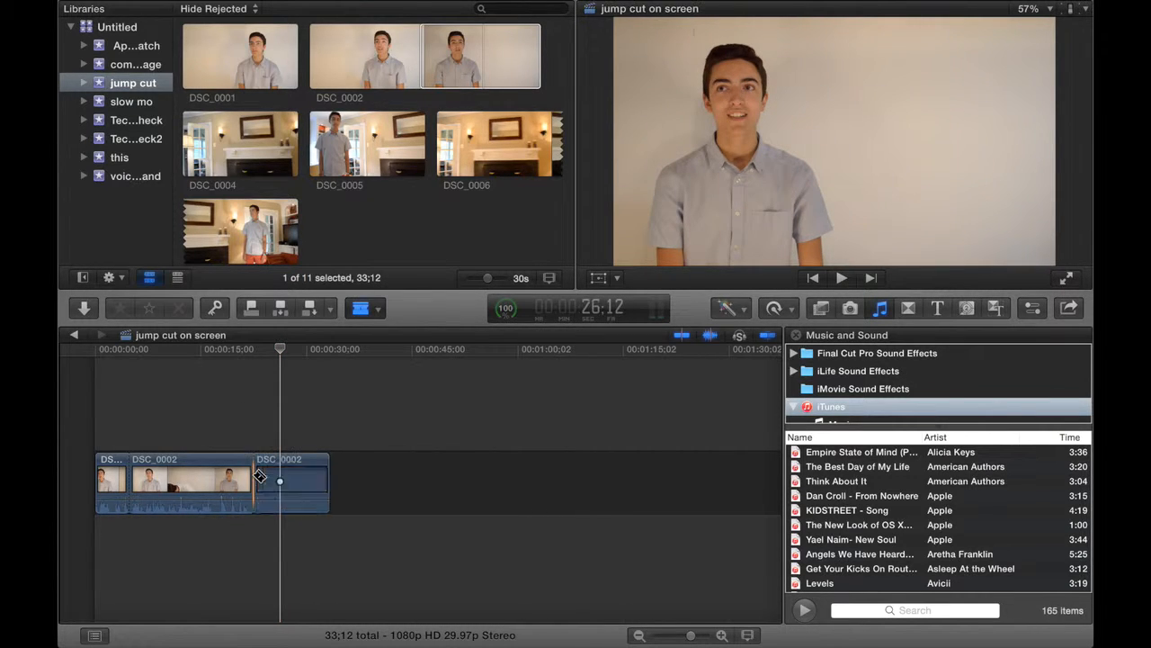
key("a")
left_click(203, 469)
key("Delete")
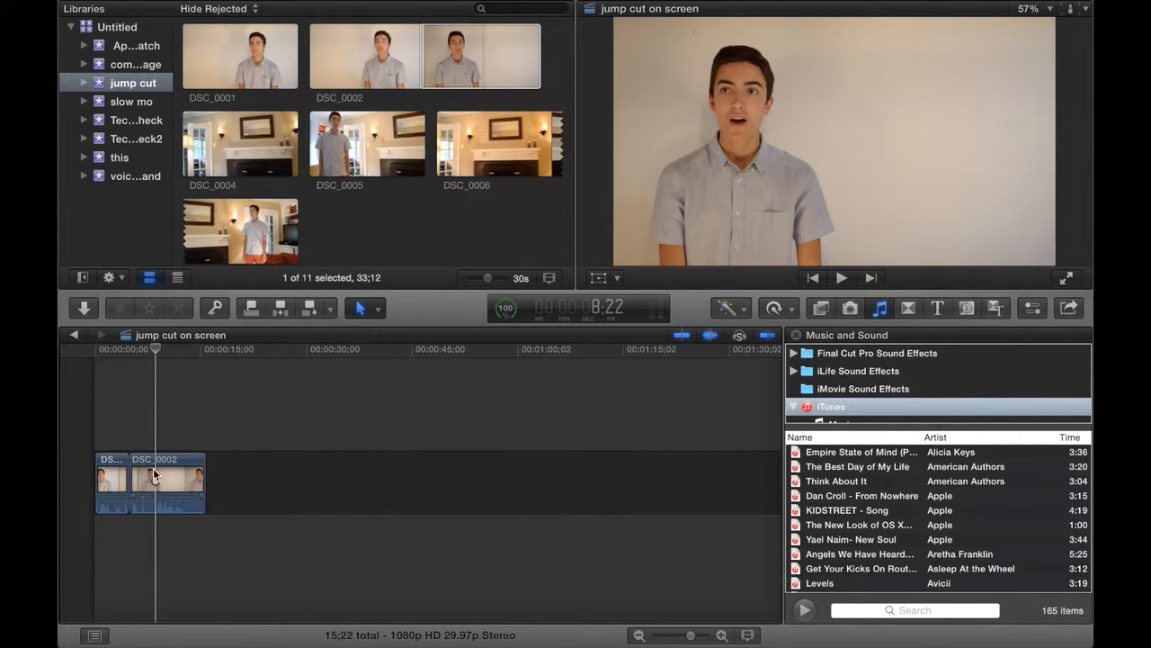
Split the second clip at about 8:12, delete everything after the cut, and return to the start of the timeline.
key("Left")
key("Left")
key("Left")
key("Left")
key("Left")
key("Left")
key("Left")
key("Left")
key("Left")
key("Left")
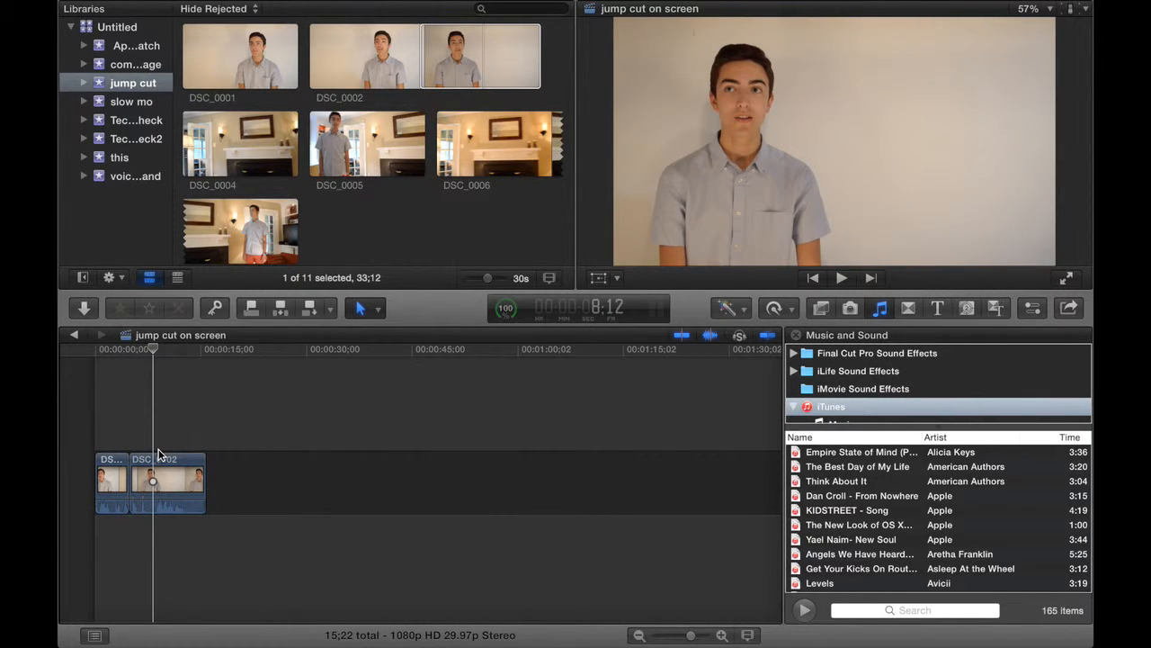
key("b")
left_click(153, 471)
key("a")
left_click(172, 465)
key("Delete")
key("Home")
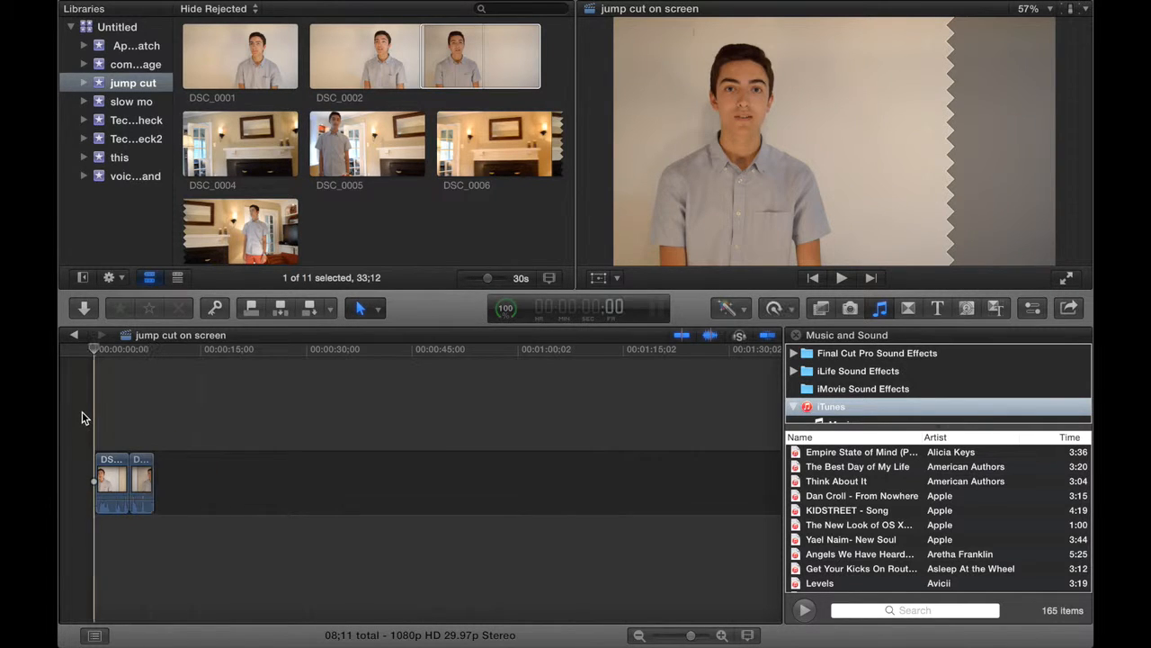
Split the first clip at about frame 14, just before speech begins, and delete the opening piece.
key("super+equal")
key("super+equal")
key("super+equal")
key("super+equal")
key("super+equal")
key("super+equal")
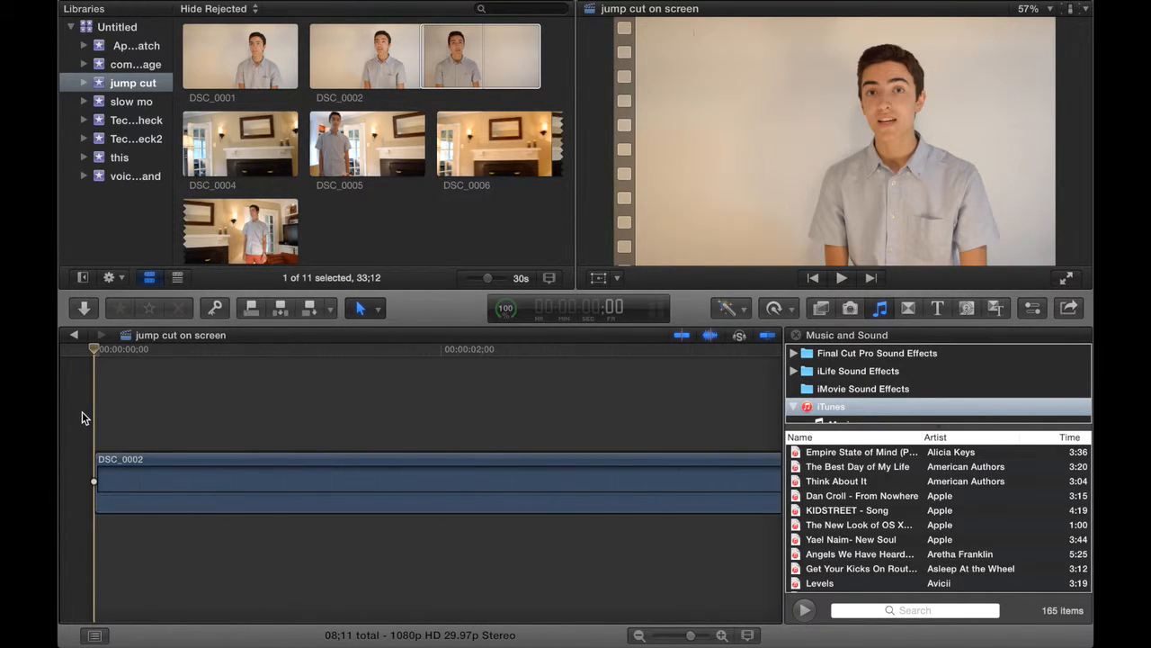
key("super+minus")
key("super+minus")
key("super+minus")
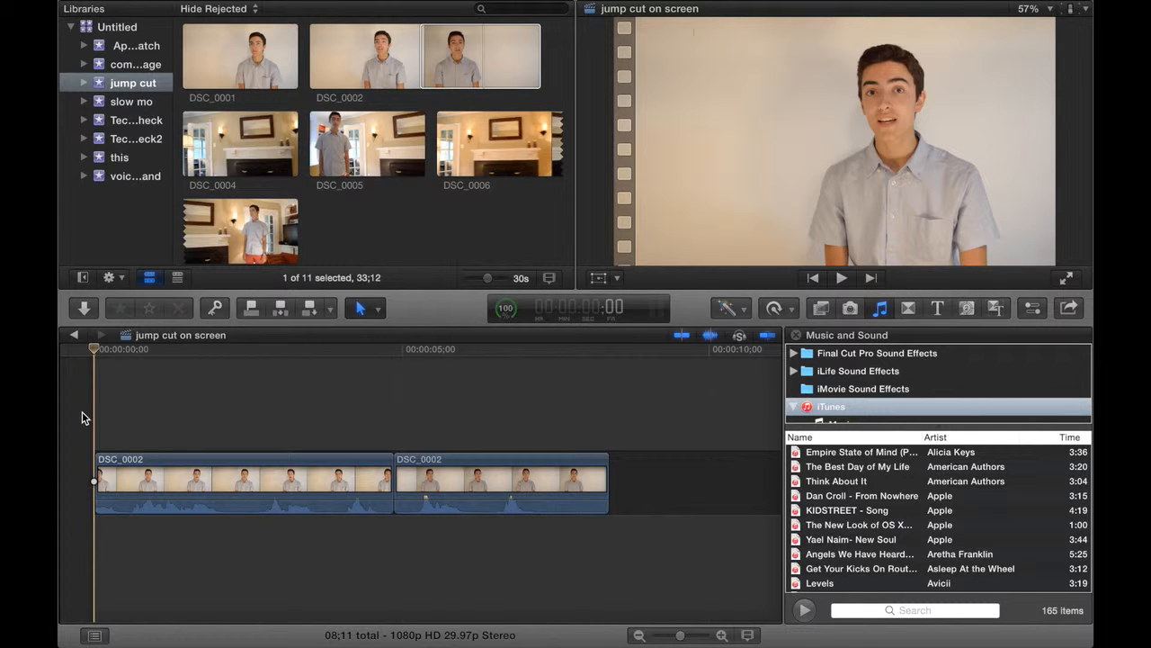
key("space")
key("space")
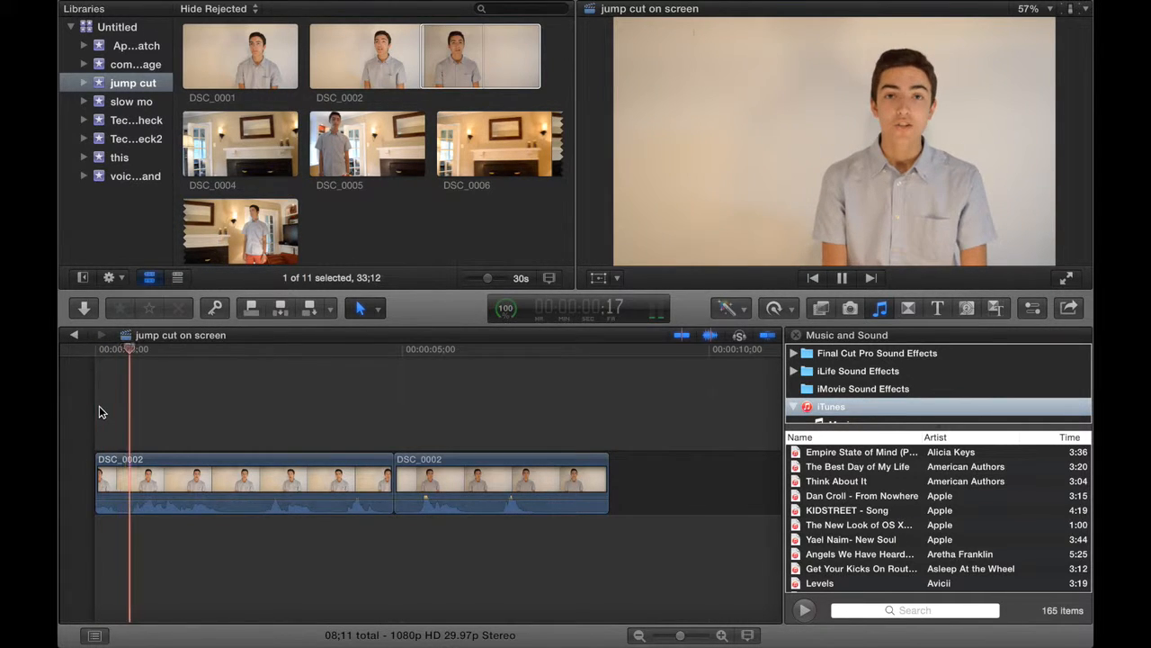
key("Left")
key("Left")
key("Left")
key("Left")
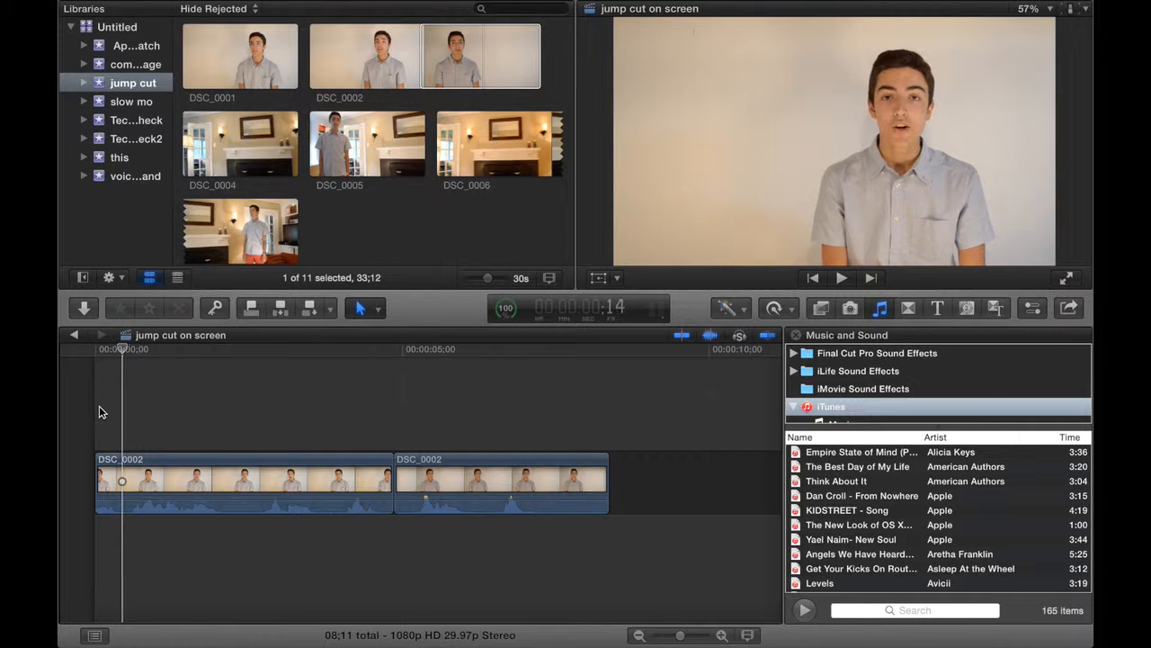
key("super+b")
left_click(108, 478)
key("Delete")
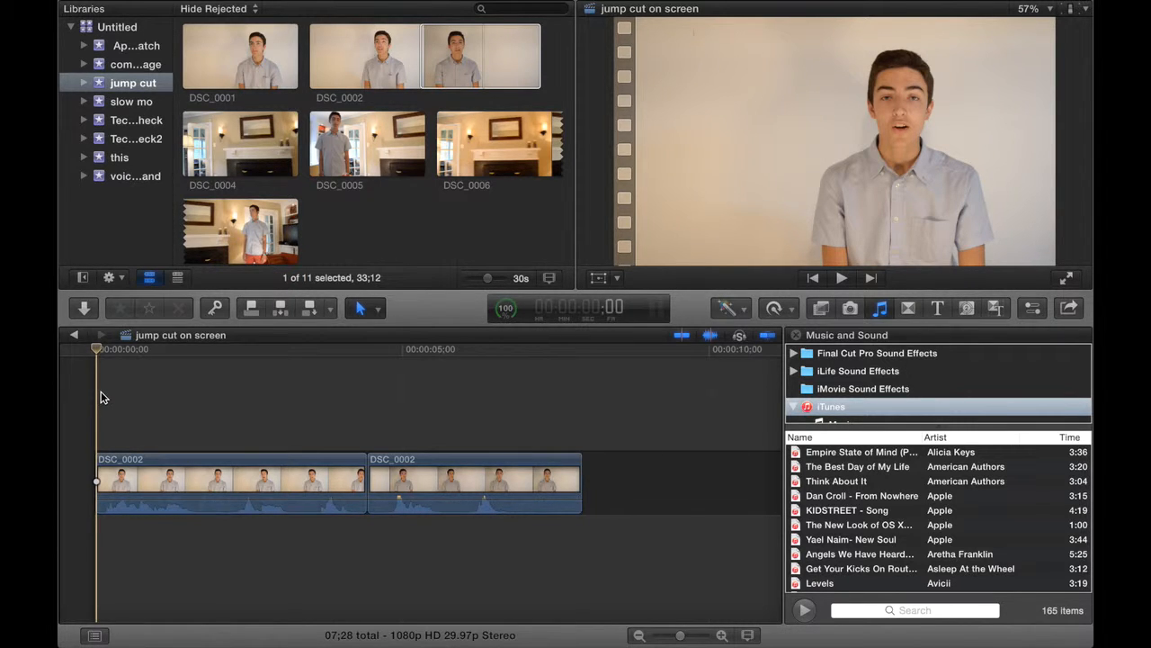
key("b")
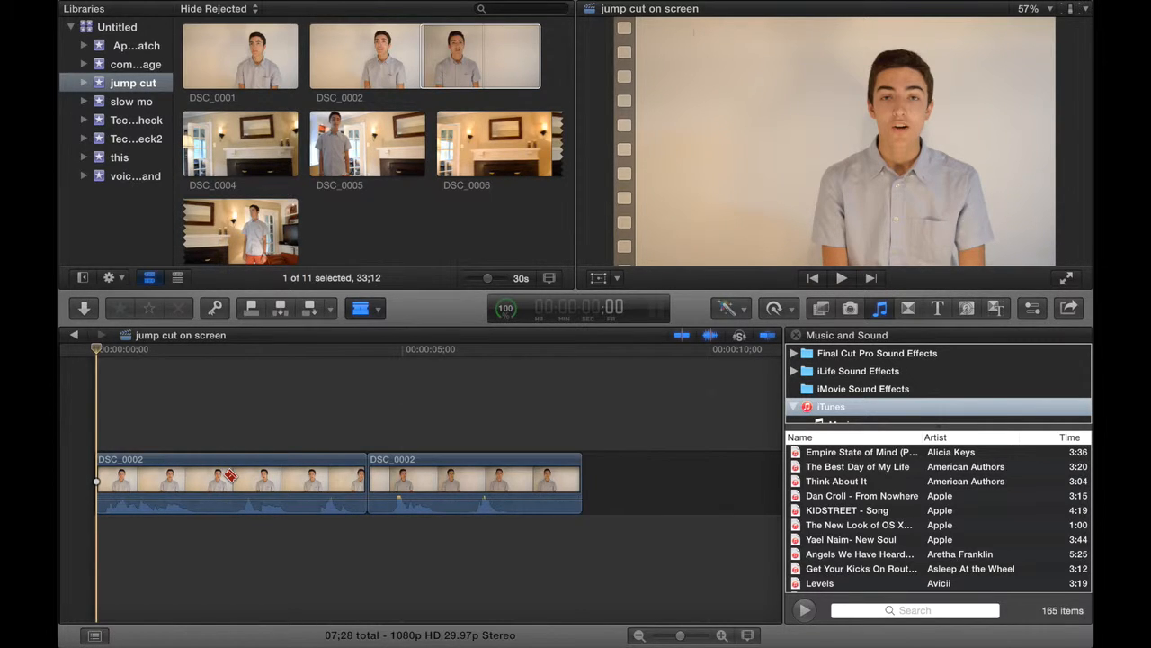
key("a")
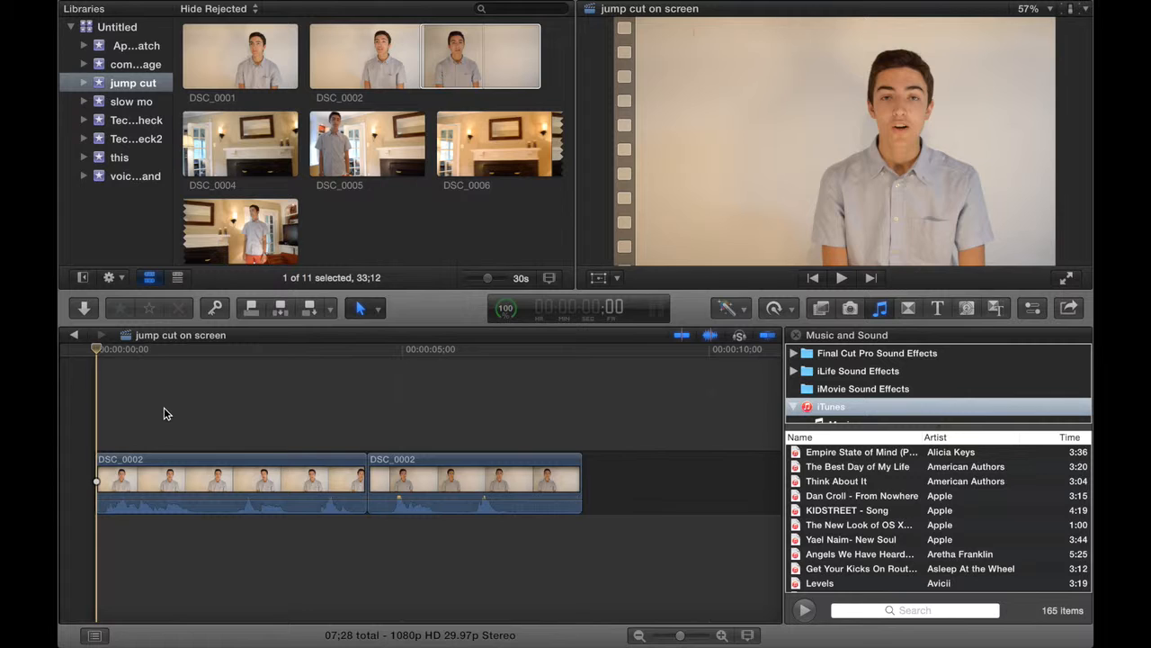
Play the first clip to the pause in speech and split it at 1:17.
key("space")
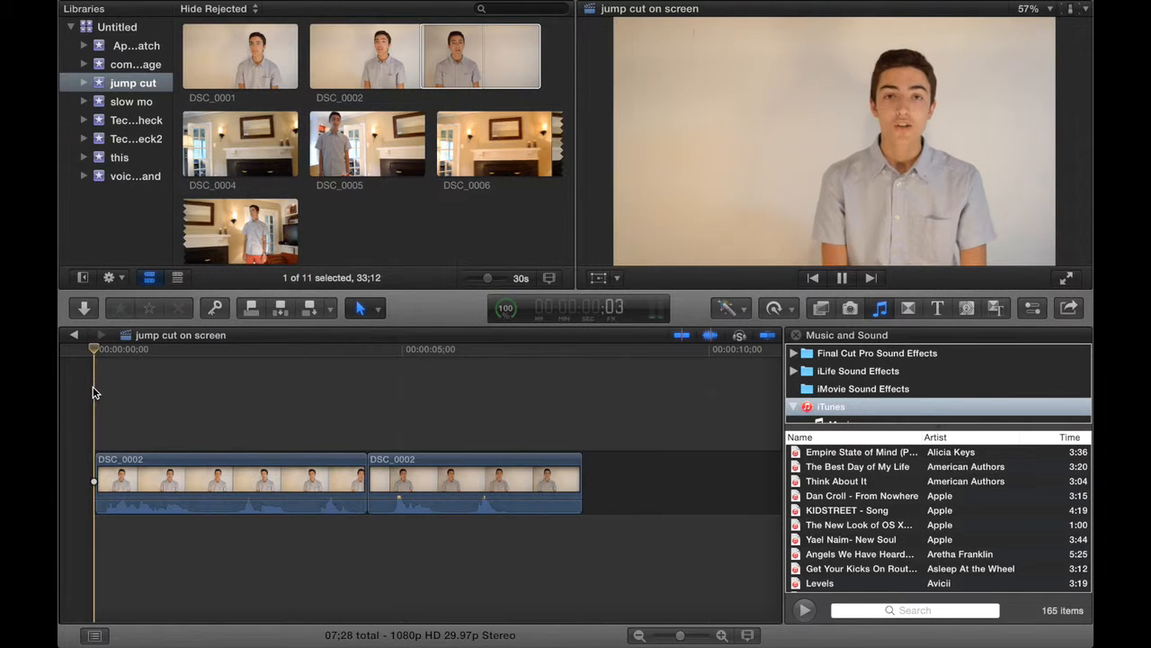
key("space")
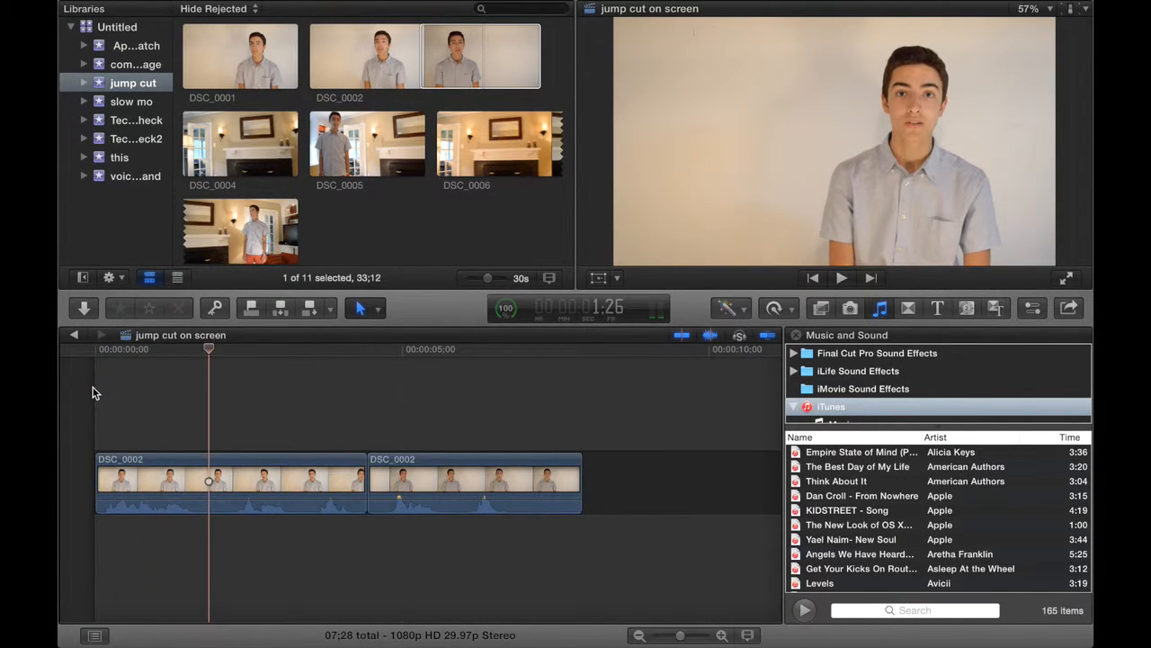
key("Left")
key("Left")
key("Left")
key("Left")
key("Left")
key("Left")
key("Left")
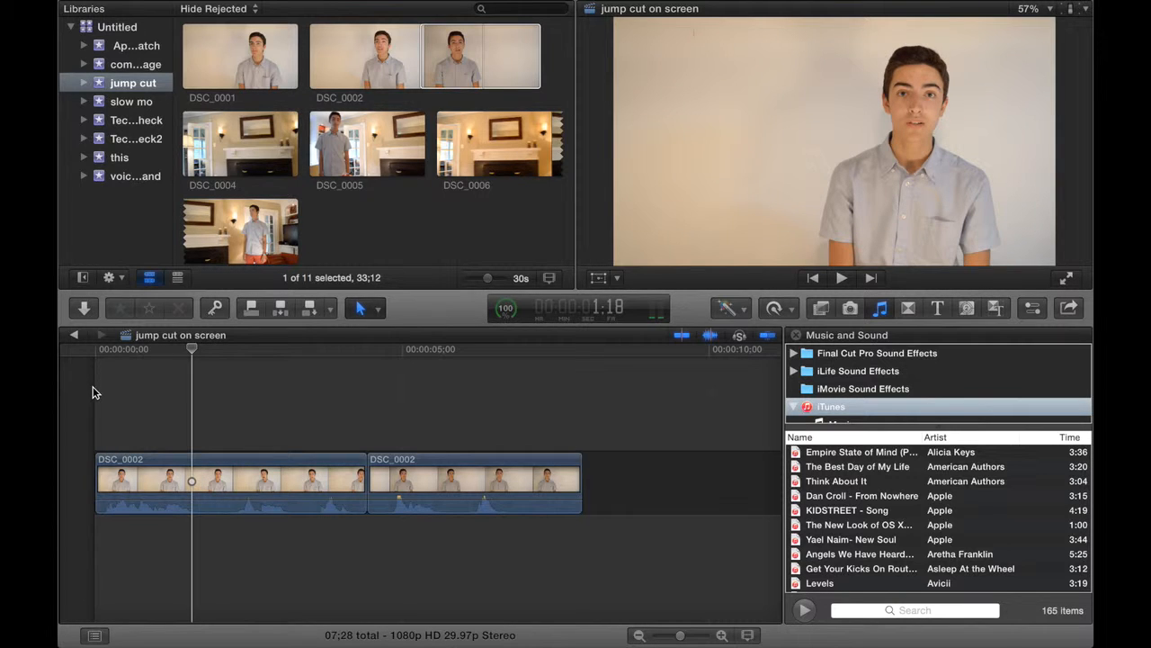
key("super+b")
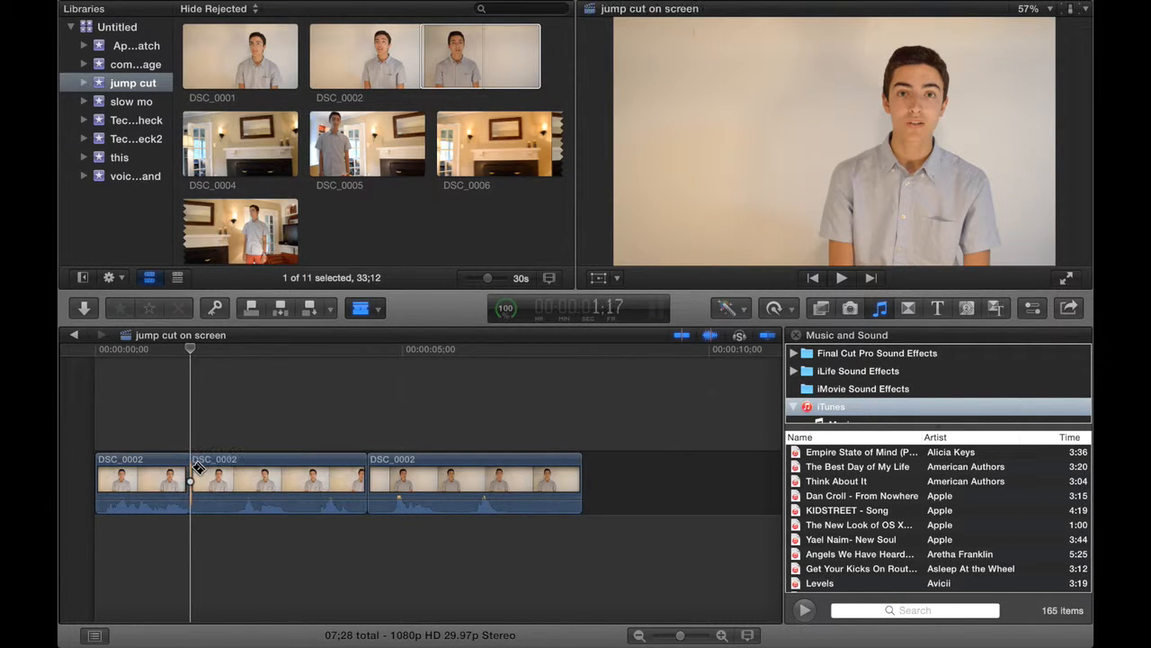
Split the clip again at 2:09 and delete the pause between the 1:17 and 2:09 cuts.
key("space")
key("space")
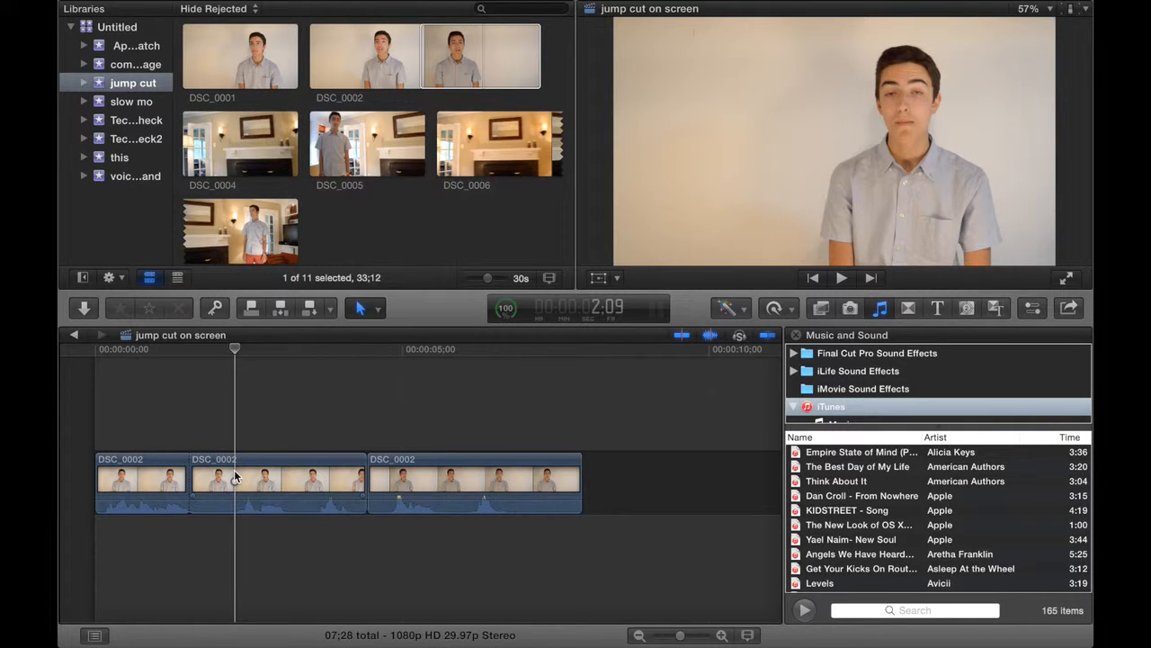
key("b")
left_click(235, 477)
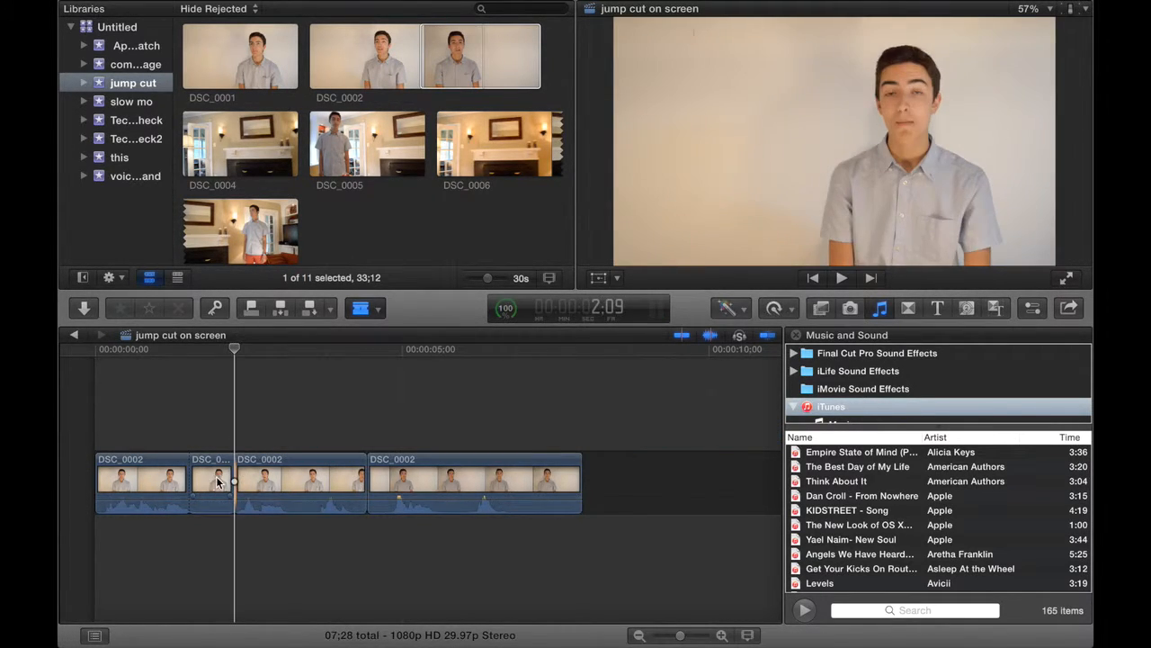
key("a")
left_click(216, 483)
key("Delete")
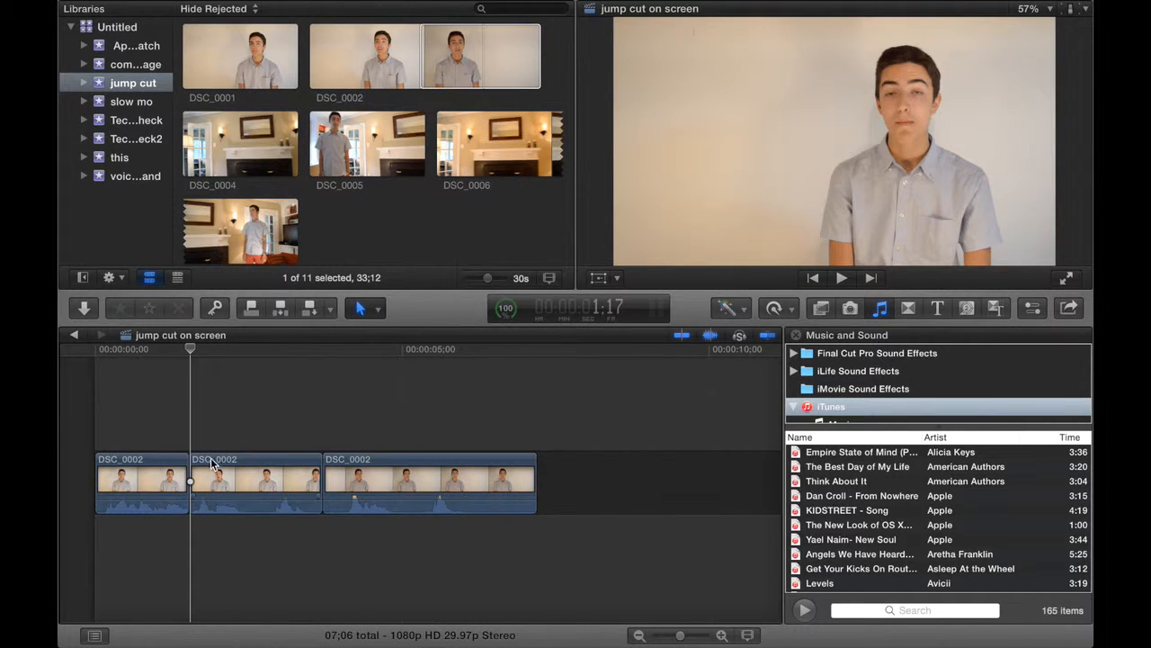
Split the second clip at 2:11, where the next pause begins.
left_click(232, 424)
key("Right")
key("Right")
key("Right")
key("Right")
key("Right")
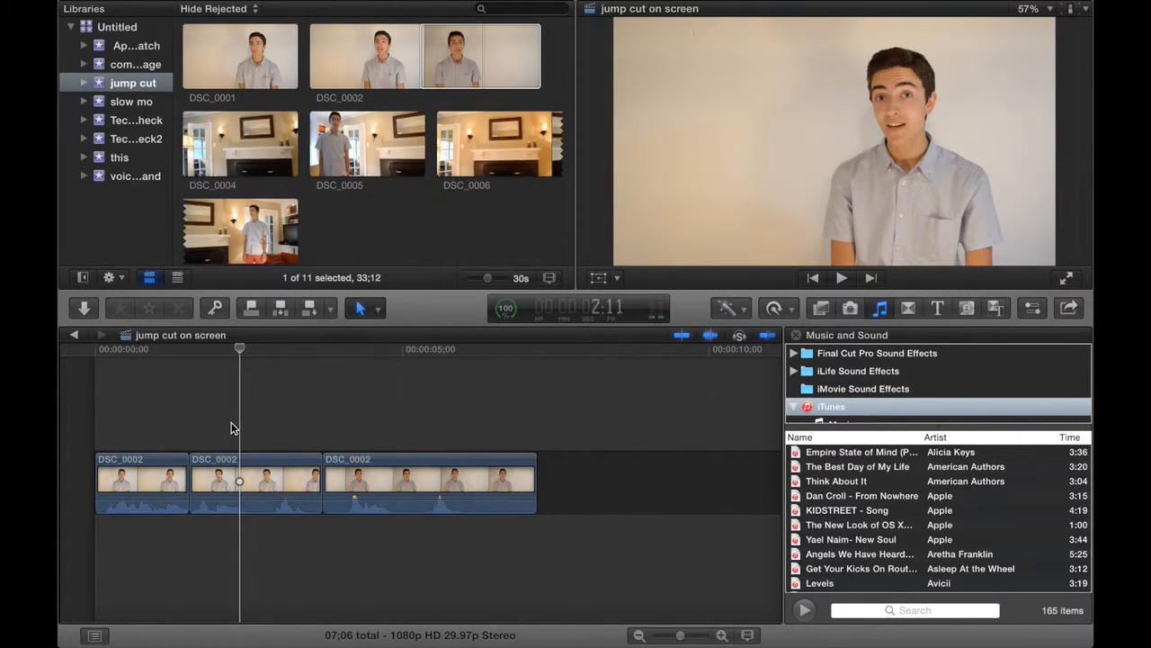
key("super+b")
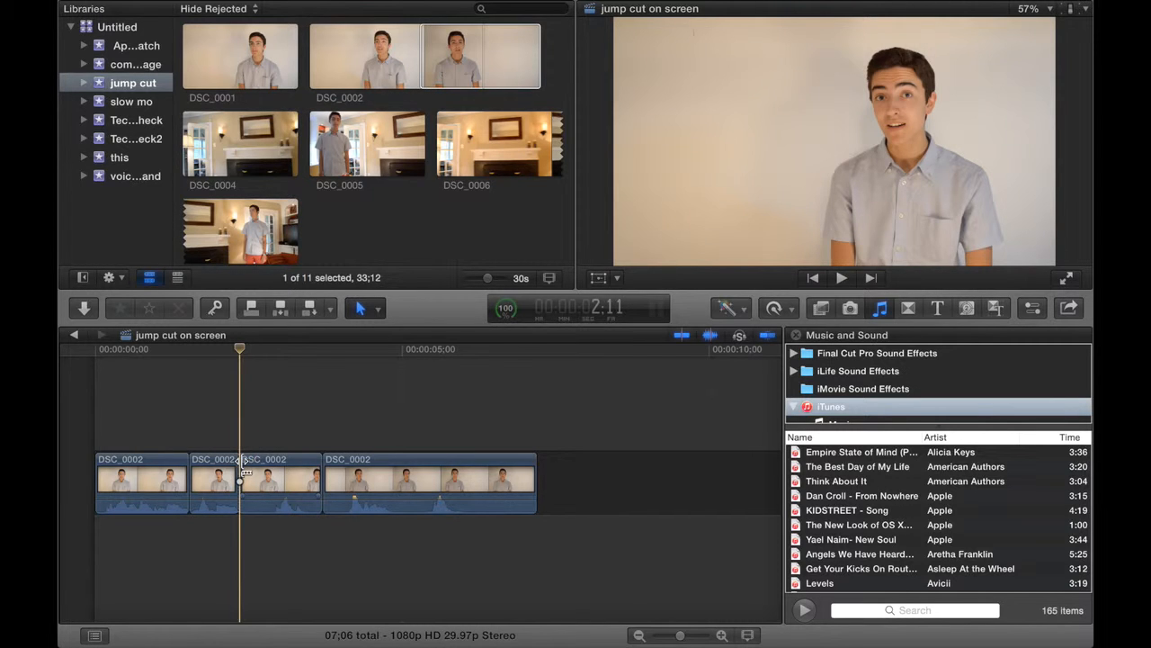
Split the clip at 2:27 and delete the short piece between the 2:11 and 2:27 cuts.
key("space")
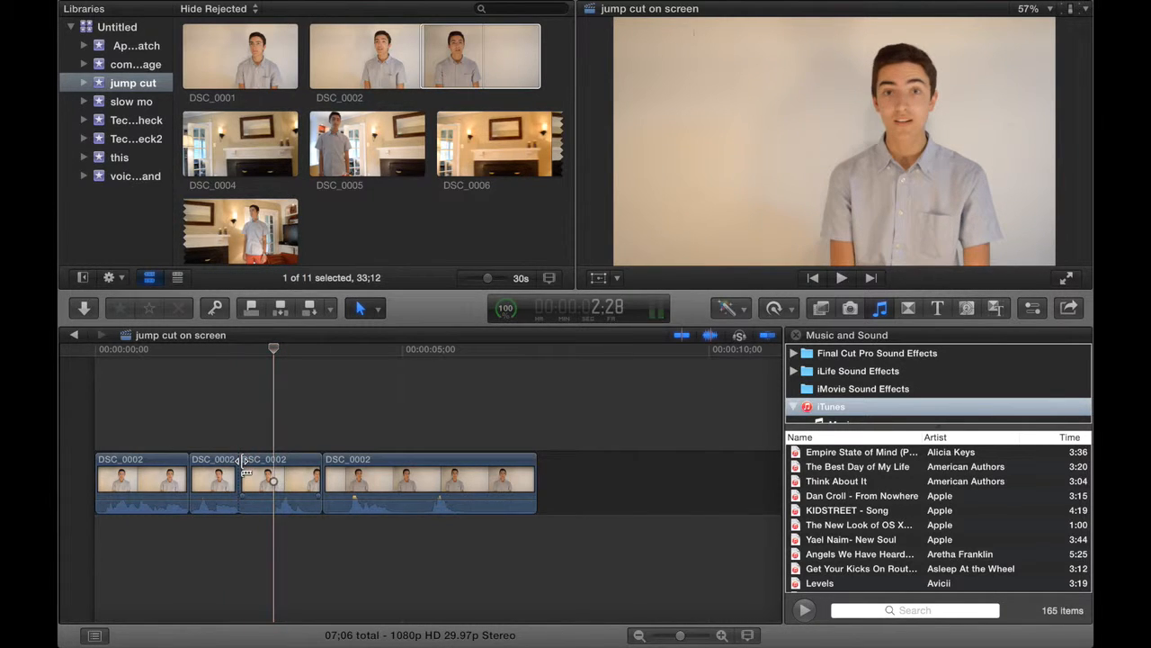
key("super+b")
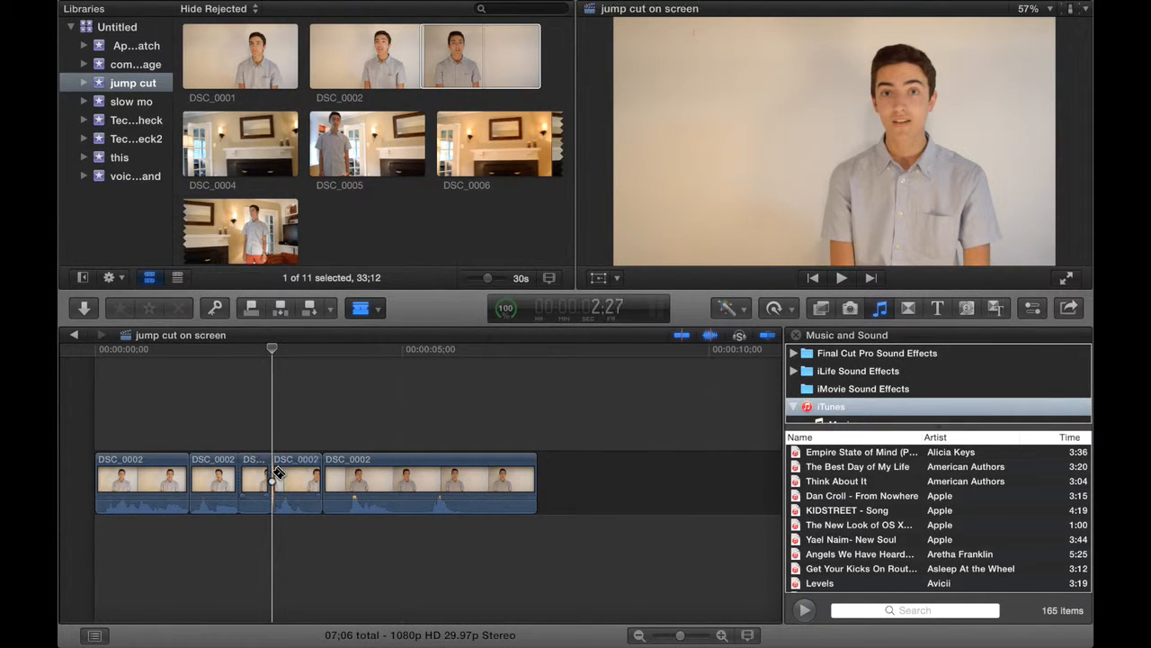
left_click(259, 478)
key("Delete")
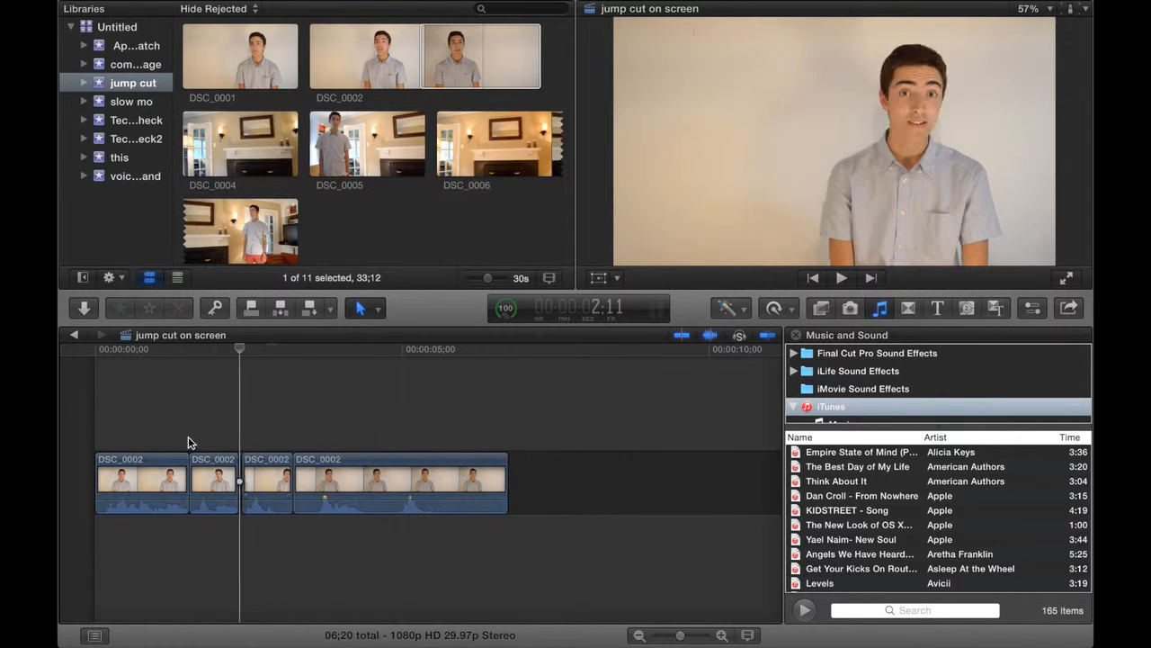
Play the edited sequence from the start to check how the jump cuts flow.
left_click(91, 397)
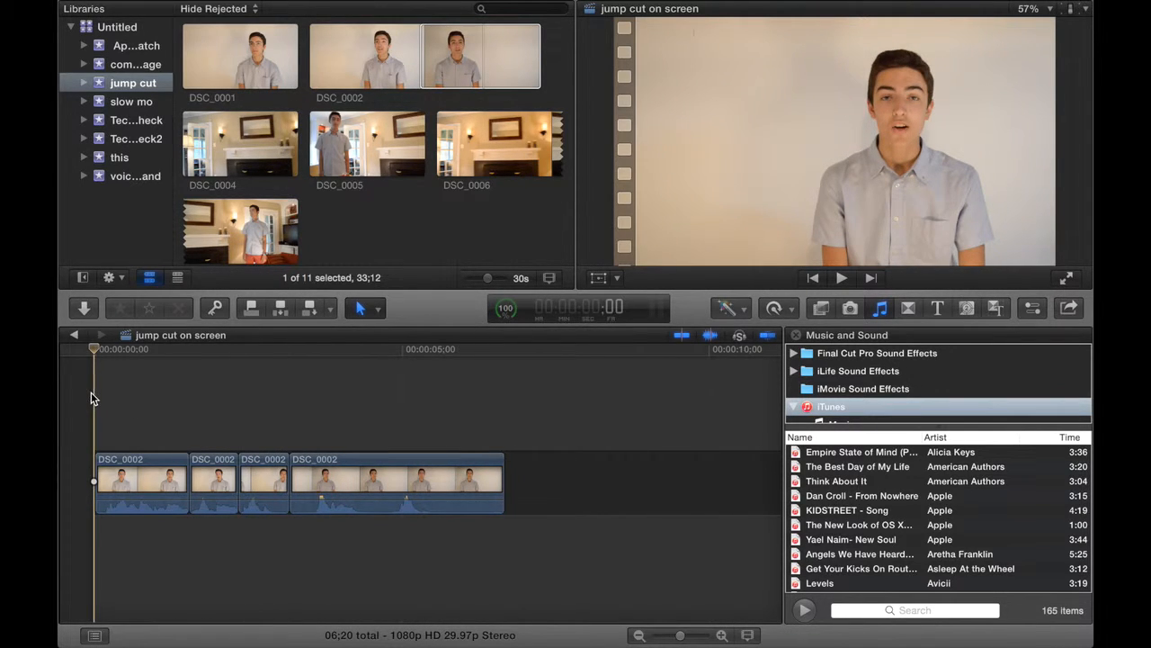
key("space")
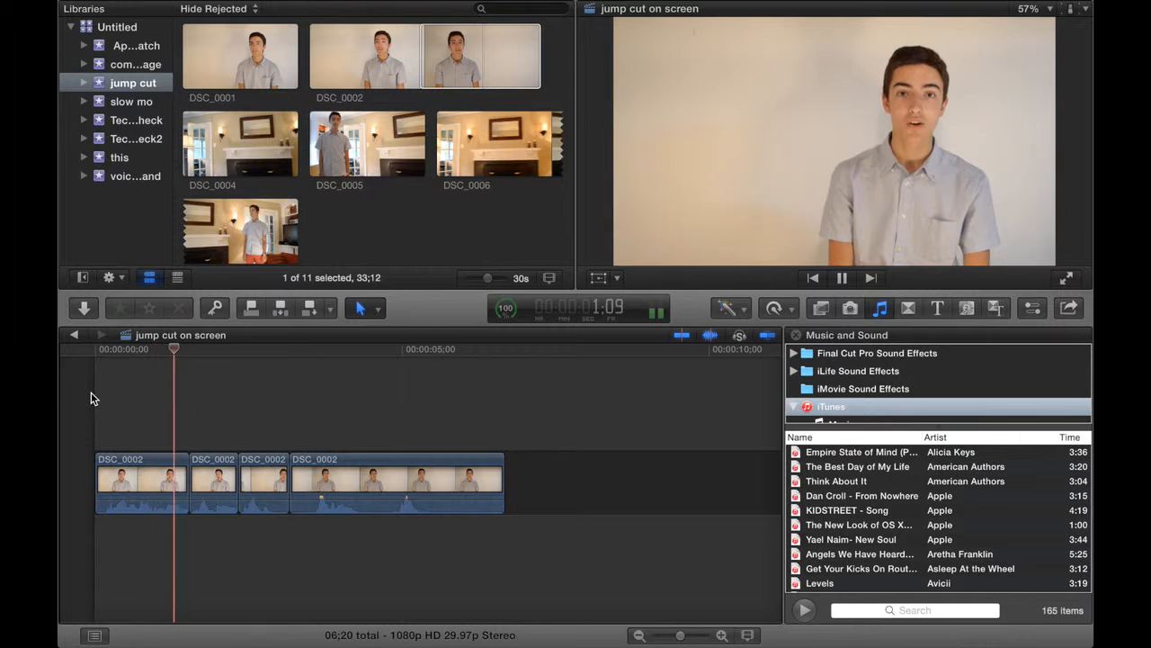
key("space")
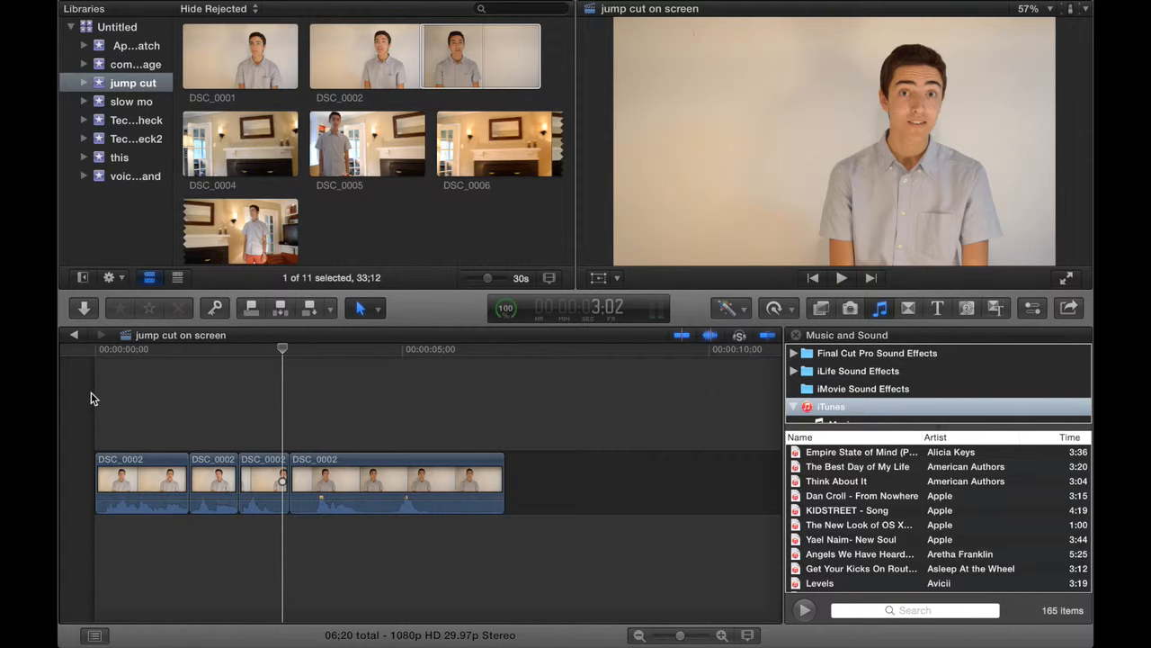
Split the third clip at 2:27 and delete the leftover piece after the cut.
key("Left")
key("Left")
key("Left")
key("Left")
key("Left")
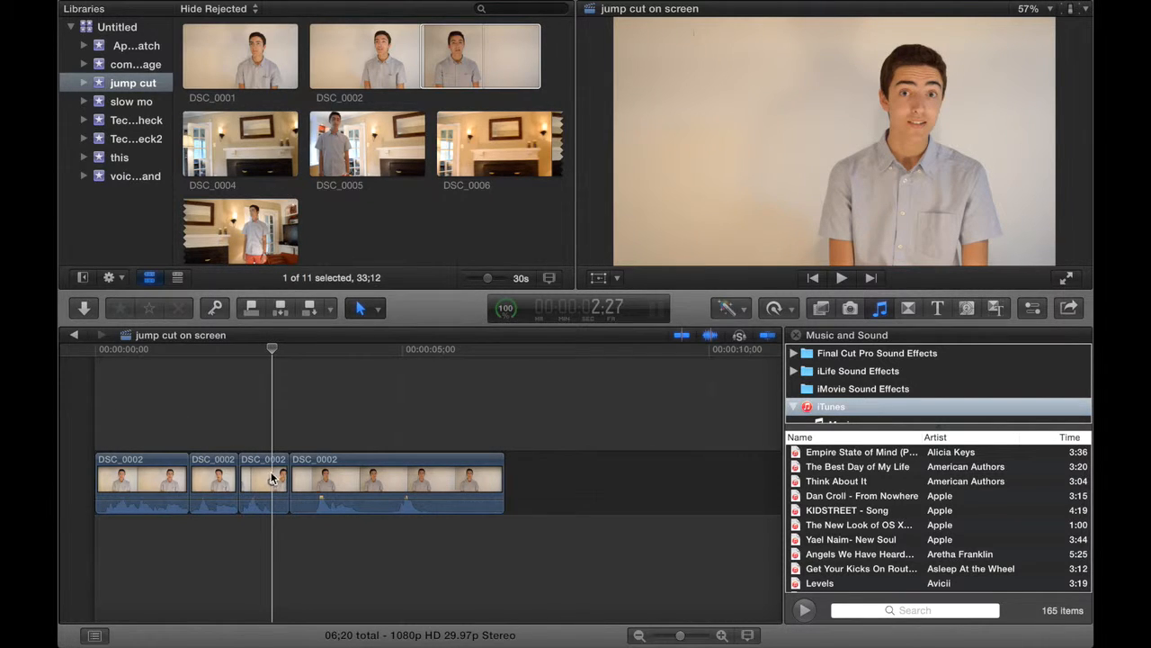
key("super+b")
left_click(276, 476)
key("Delete")
Split the last clip at 3:08 and delete its opening pause before that cut.
left_click(284, 422)
key("Right")
key("Right")
key("Right")
key("Right")
key("Right")
key("Right")
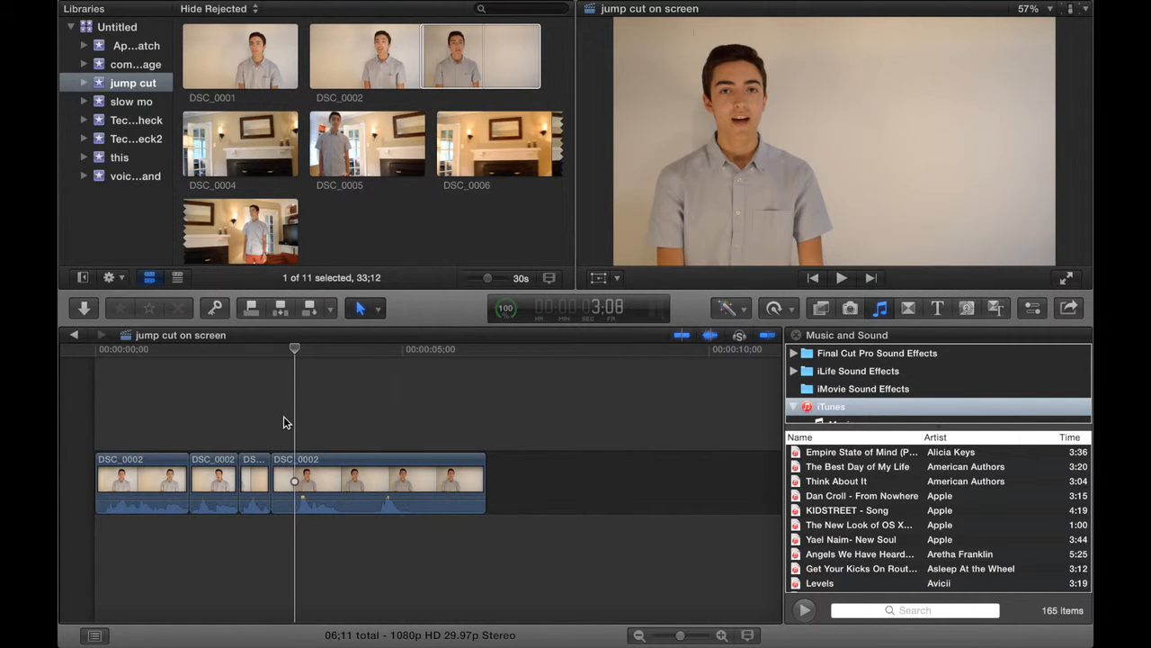
key("super+b")
key("b")
key("a")
left_click(284, 477)
key("Delete")
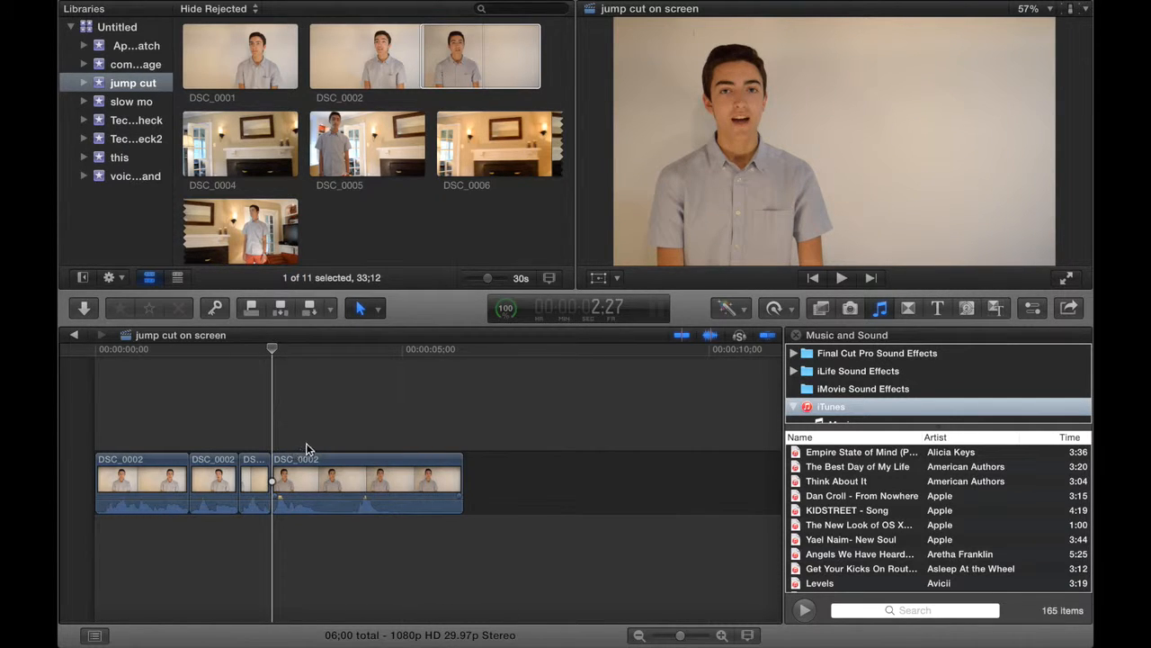
Split the last clip at 3:17, where the speaker pauses again.
left_click(308, 446)
key("Right")
key("Right")
key("Right")
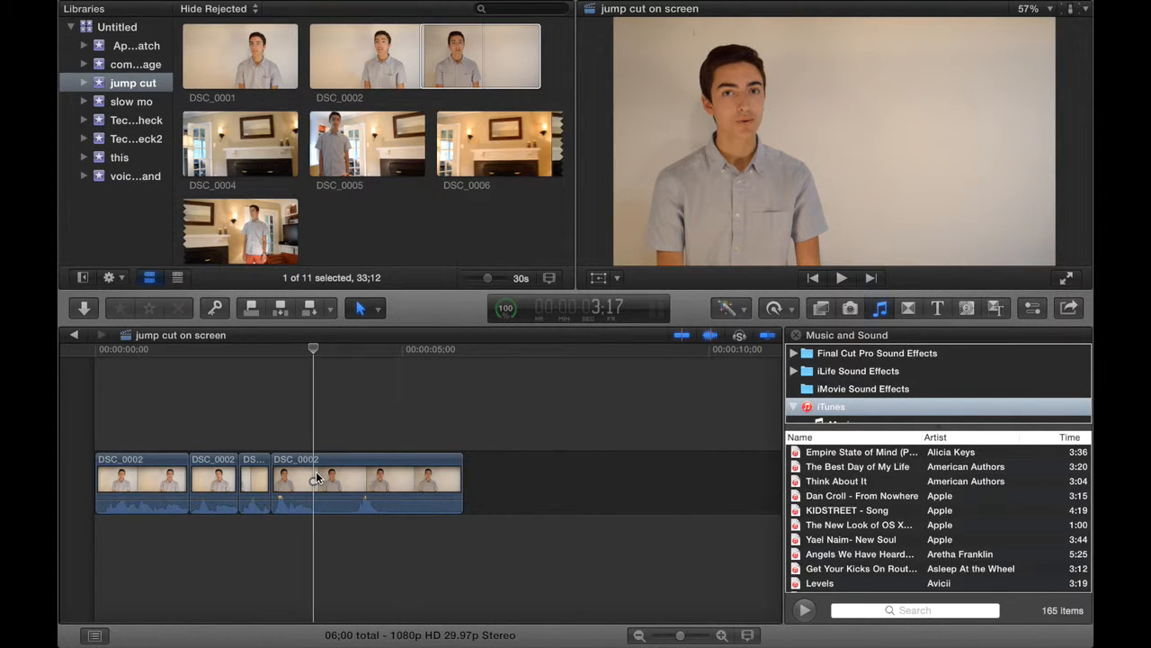
key("super+b")
Split the last clip at 4:08 and delete the pause between the 3:17 and 4:08 cuts.
left_click(358, 425)
key("b")
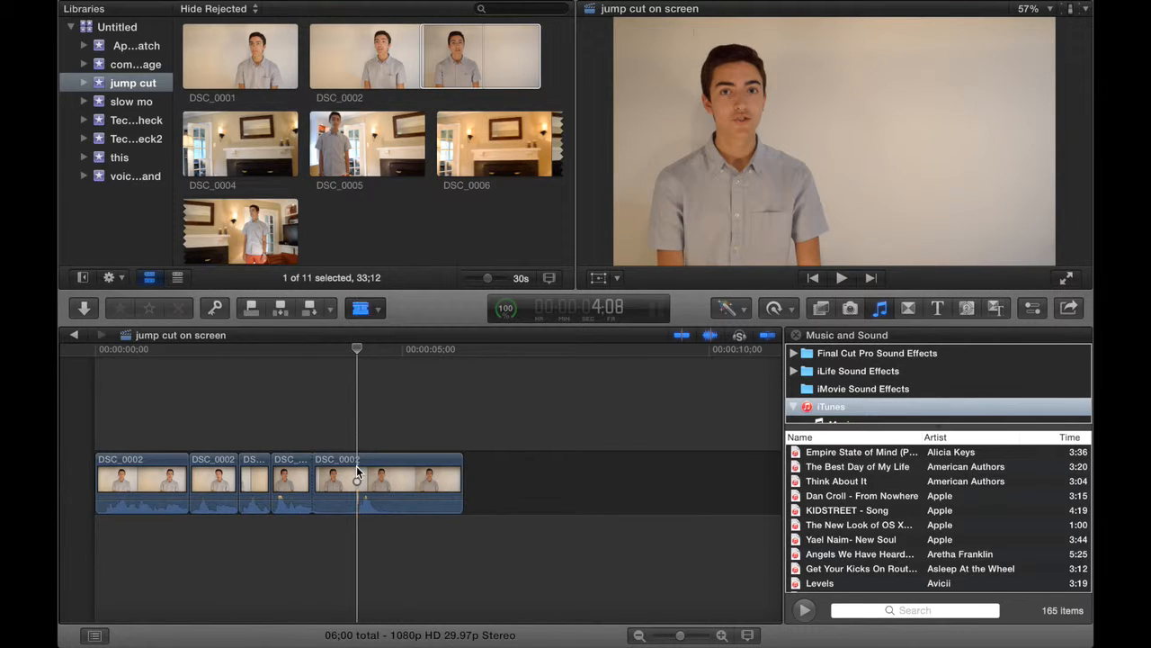
left_click(358, 467)
key("a")
left_click(336, 468)
key("Delete")
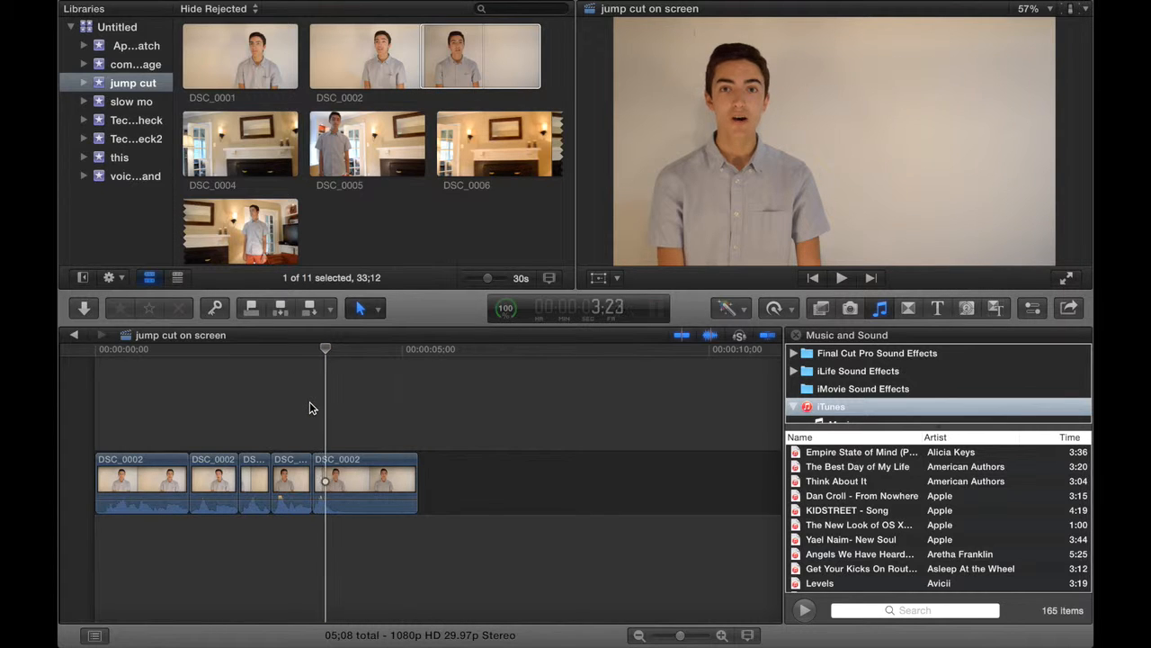
Split the last clip at 4:02 and delete the unwanted footage after the cut.
key("b")
left_click(343, 470)
key("a")
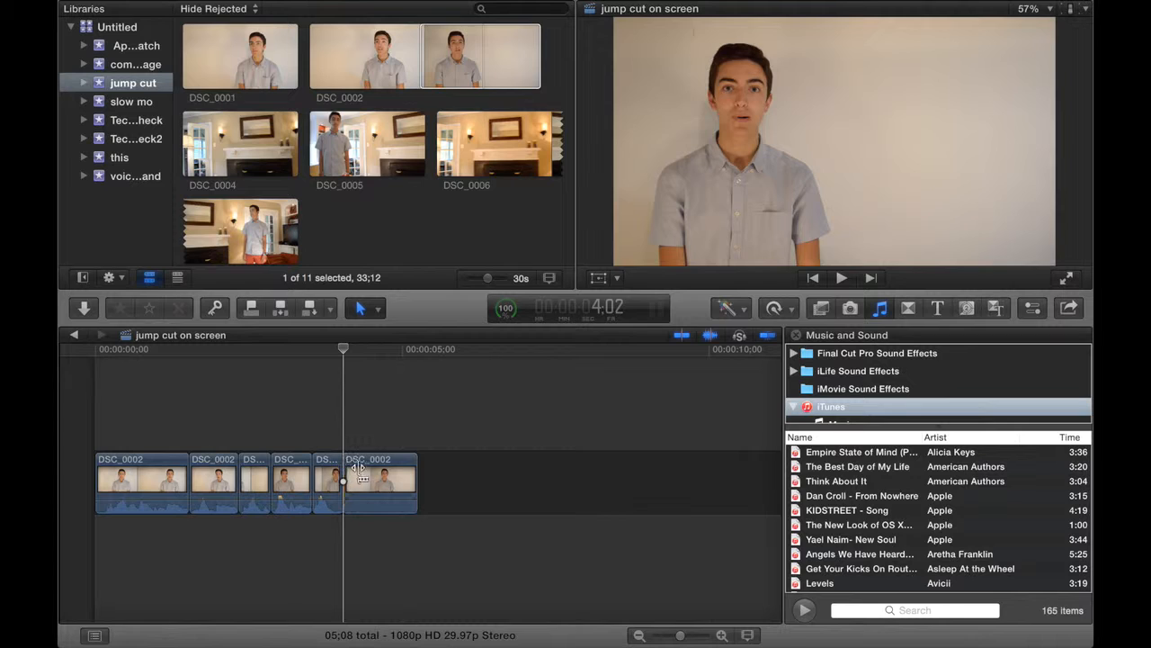
left_click(367, 472)
key("Delete")
Rearrange the short clips behind the first one and play the sequence from the start.
left_click_drag(329, 475, 196, 484)
left_click(82, 415)
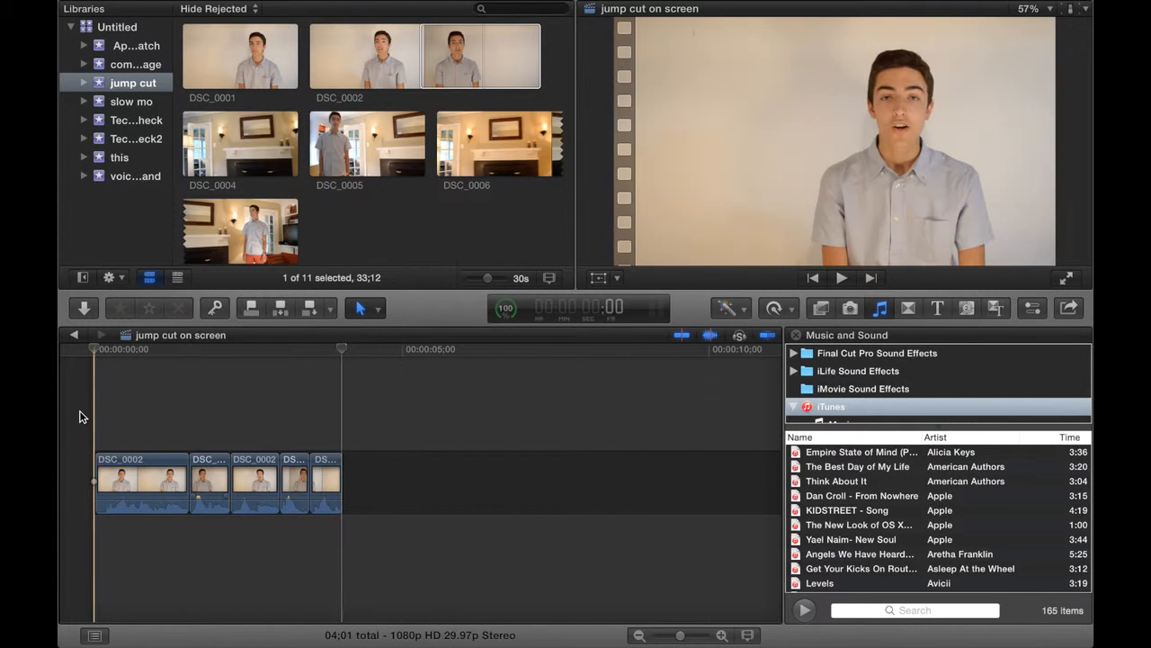
key("space")
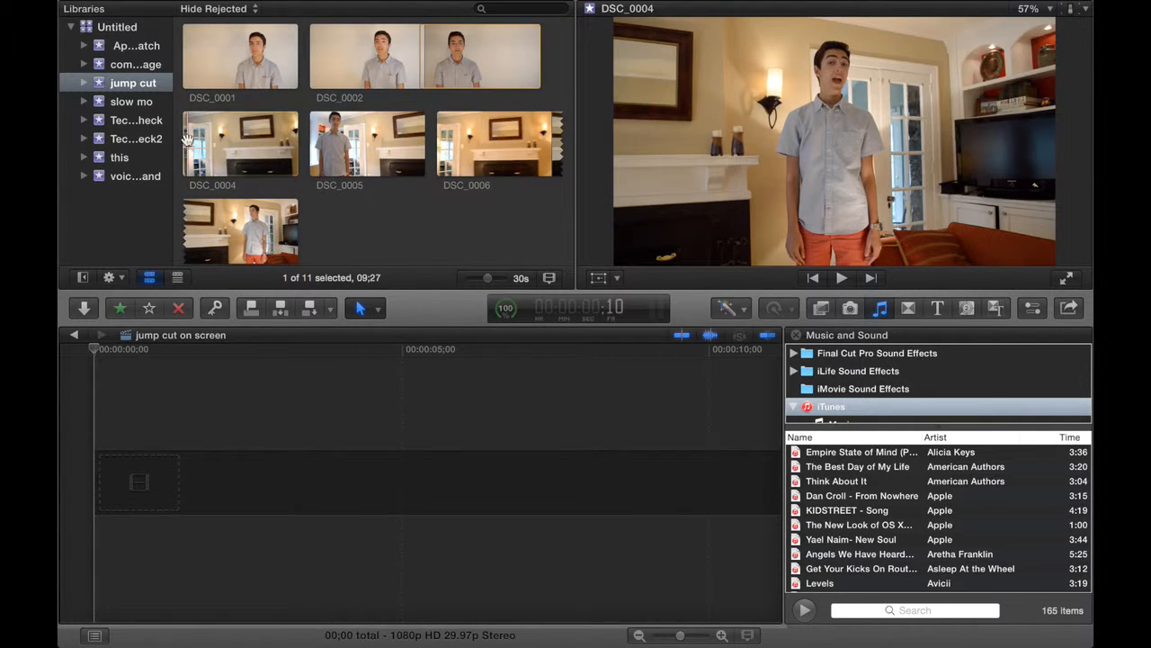
Place the DSC_0004 clip in the empty timeline and append the full DSC_0005 clip after it.
left_click(200, 145)
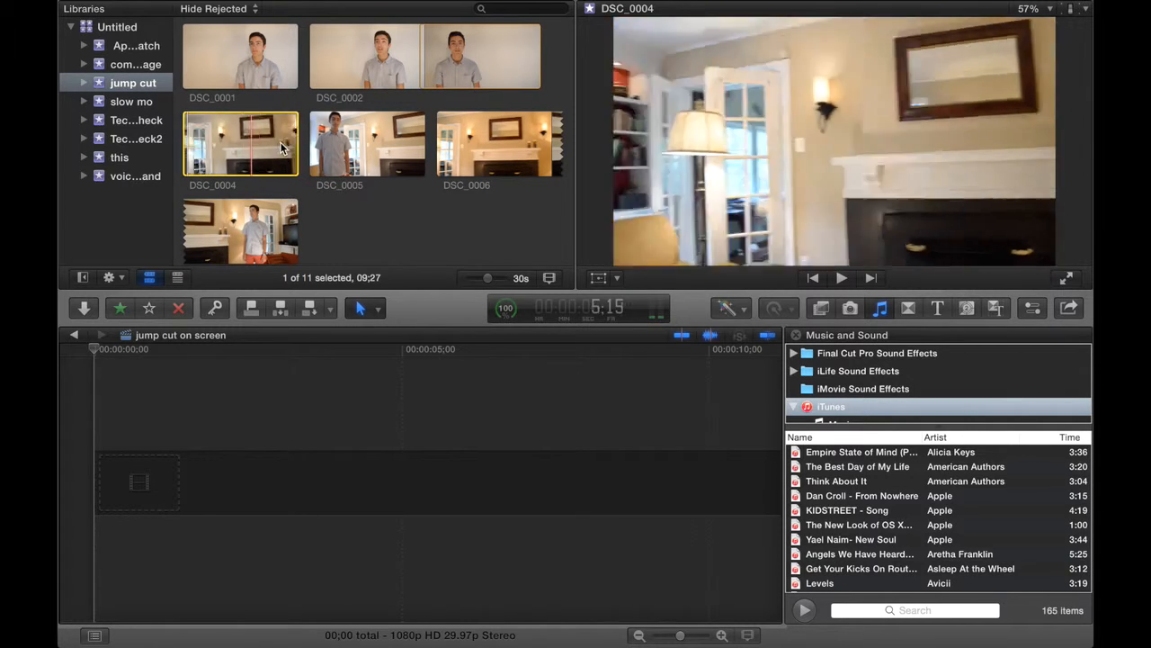
left_click_drag(249, 142, 117, 465)
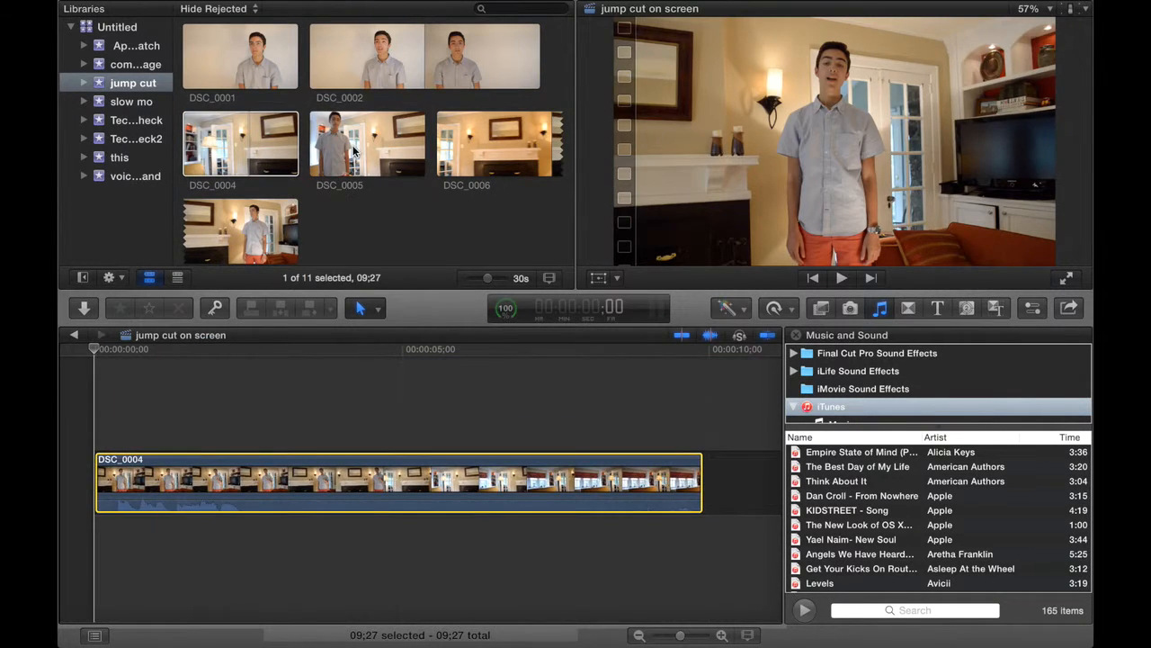
scroll(355, 144, "down", 3)
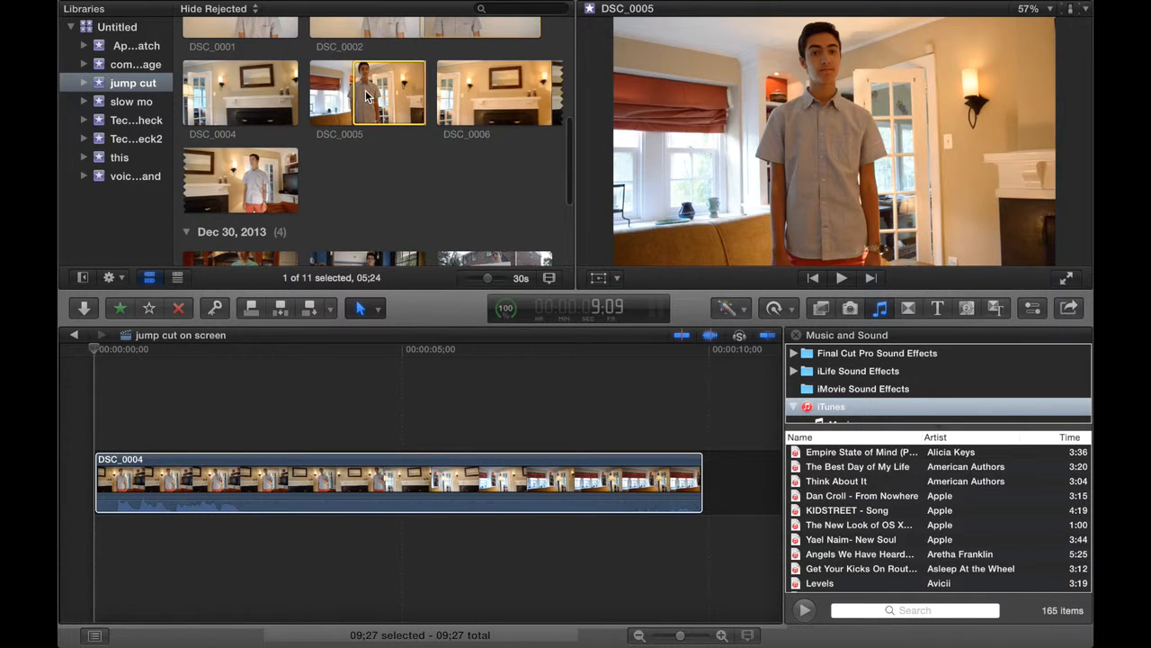
left_click(355, 93)
left_click_drag(355, 92, 252, 93)
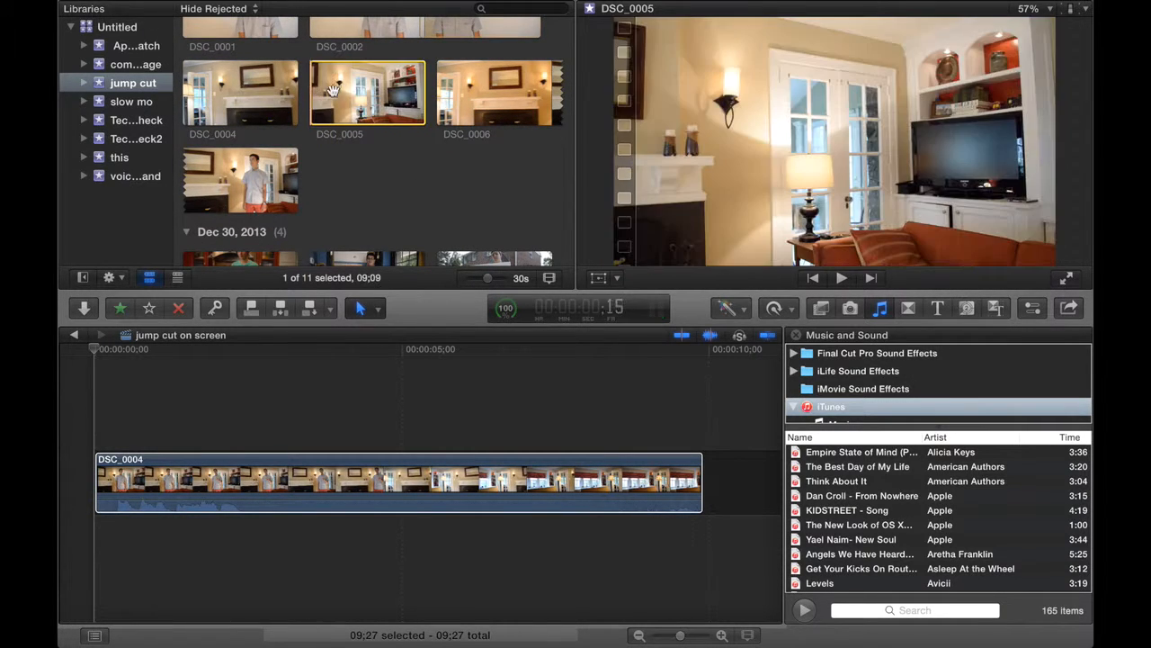
left_click_drag(376, 110, 710, 483)
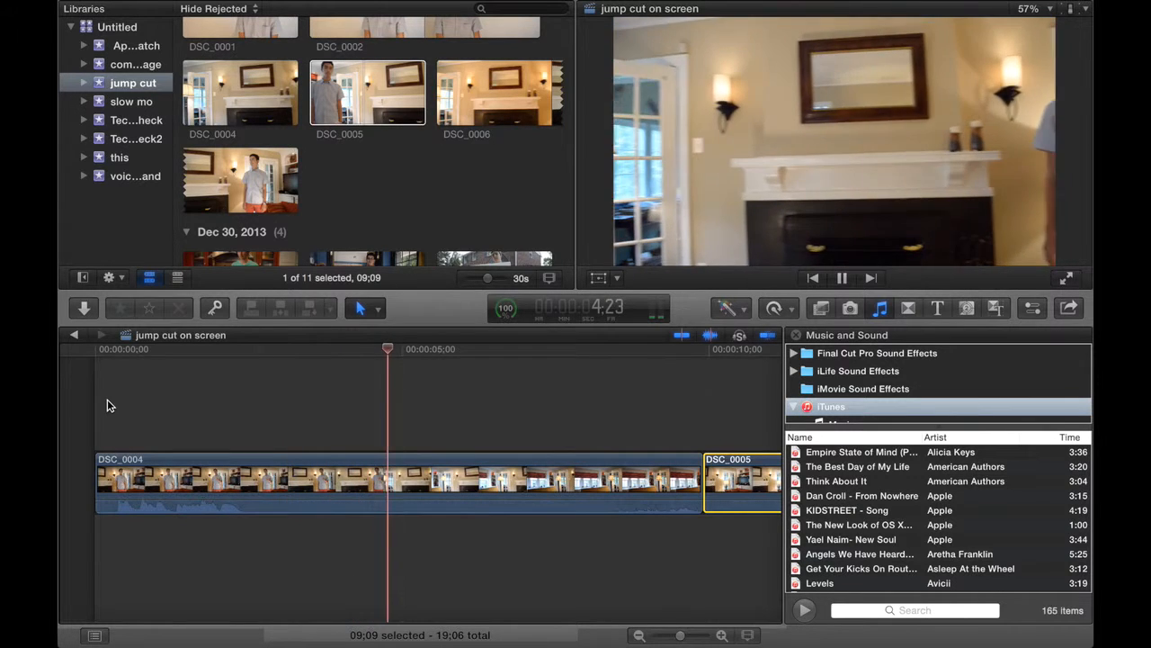
Split DSC_0004 at about 5:10 during the camera pan and delete the rest of that clip.
key("space")
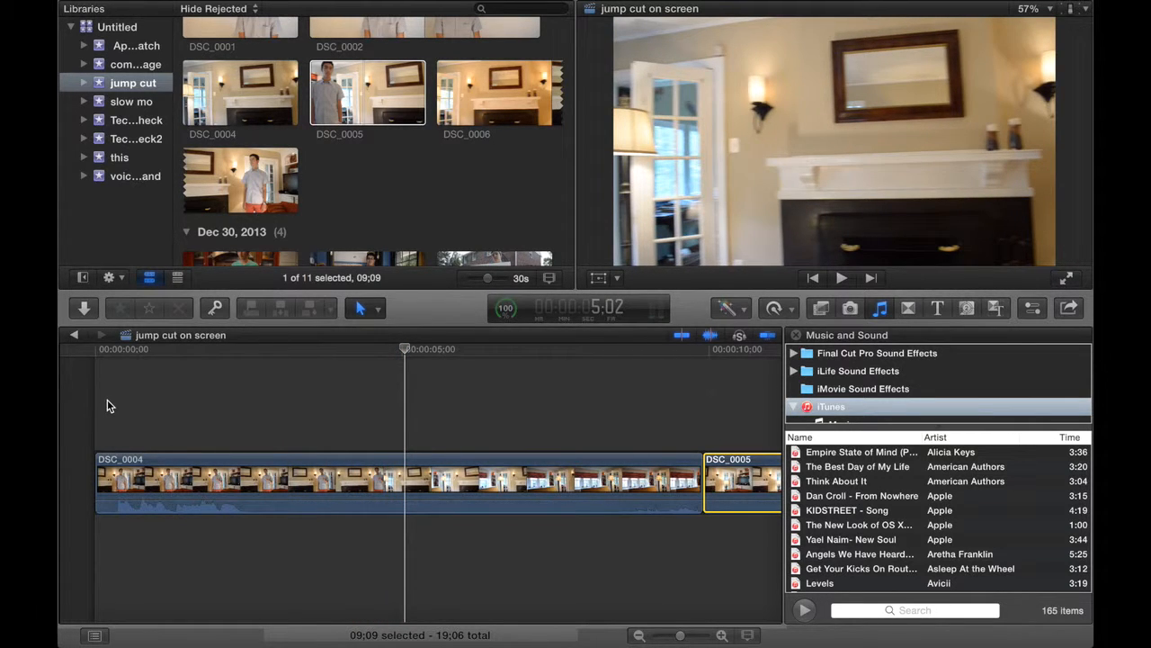
key("Right")
key("Right")
key("Right")
key("Right")
key("Right")
key("Right")
key("Right")
key("Right")
key("Right")
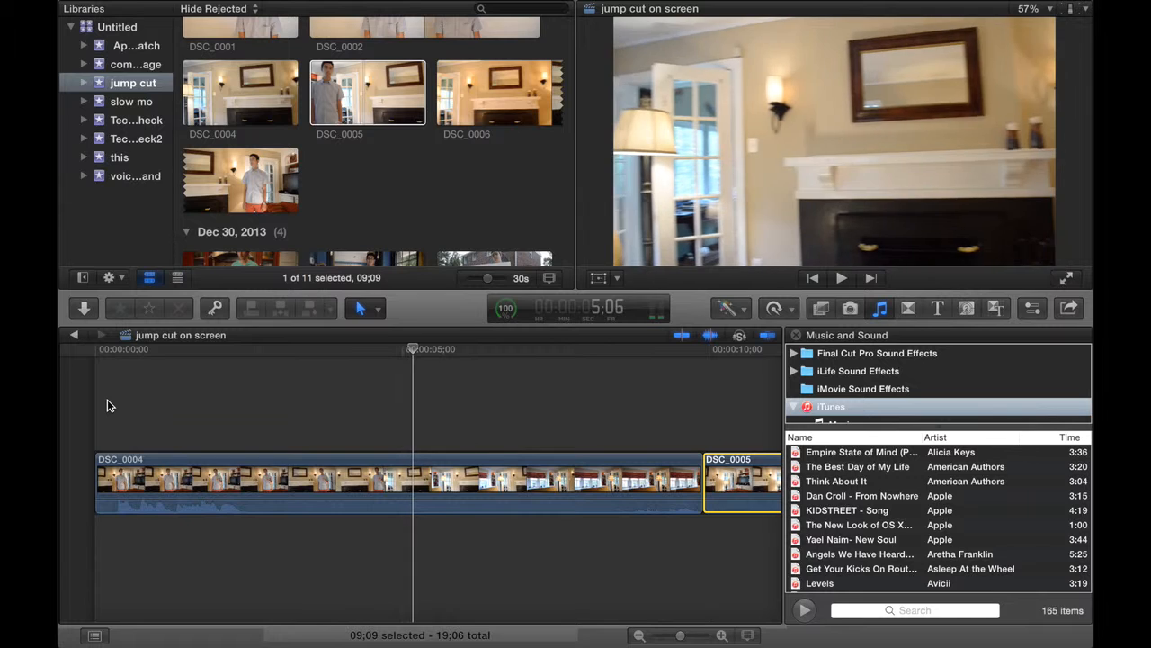
key("b")
left_click(423, 472)
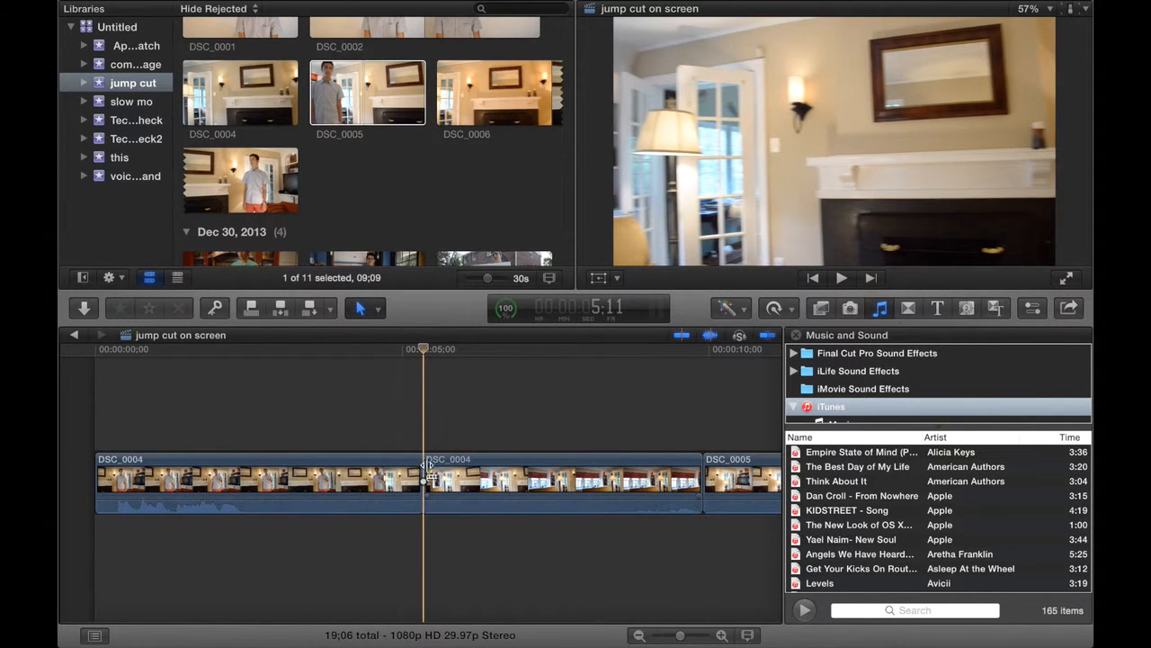
left_click(445, 477)
key("Delete")
Split DSC_0005 at about 7:04 and delete its opening part before the cut.
scroll(489, 411, "right", 5)
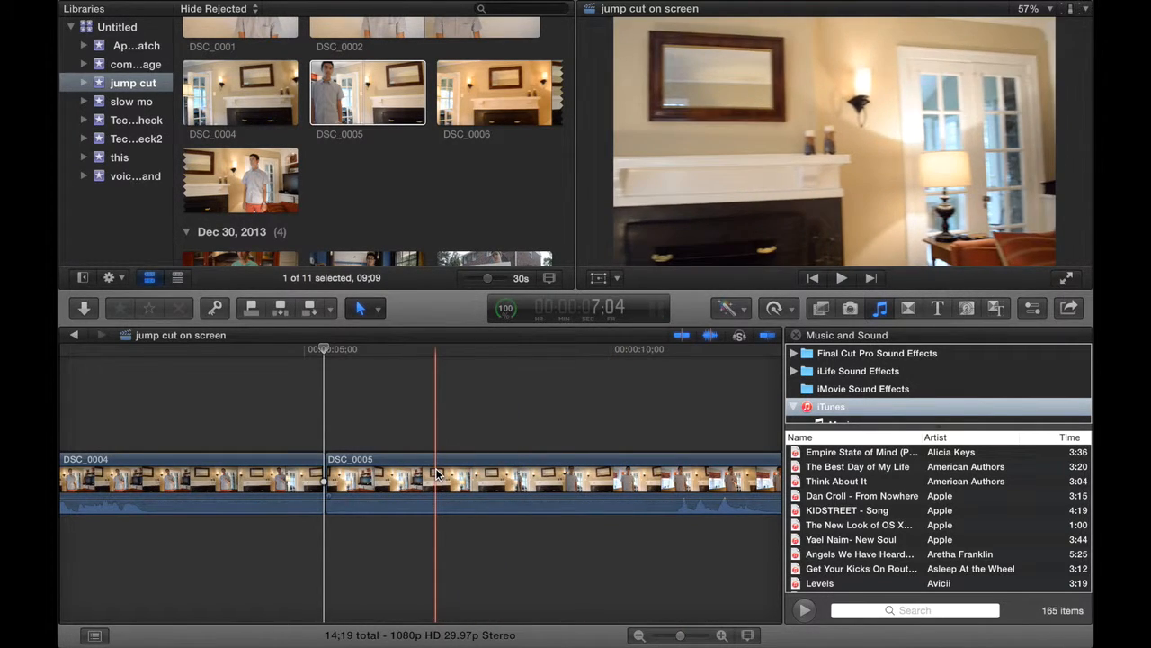
key("super+b")
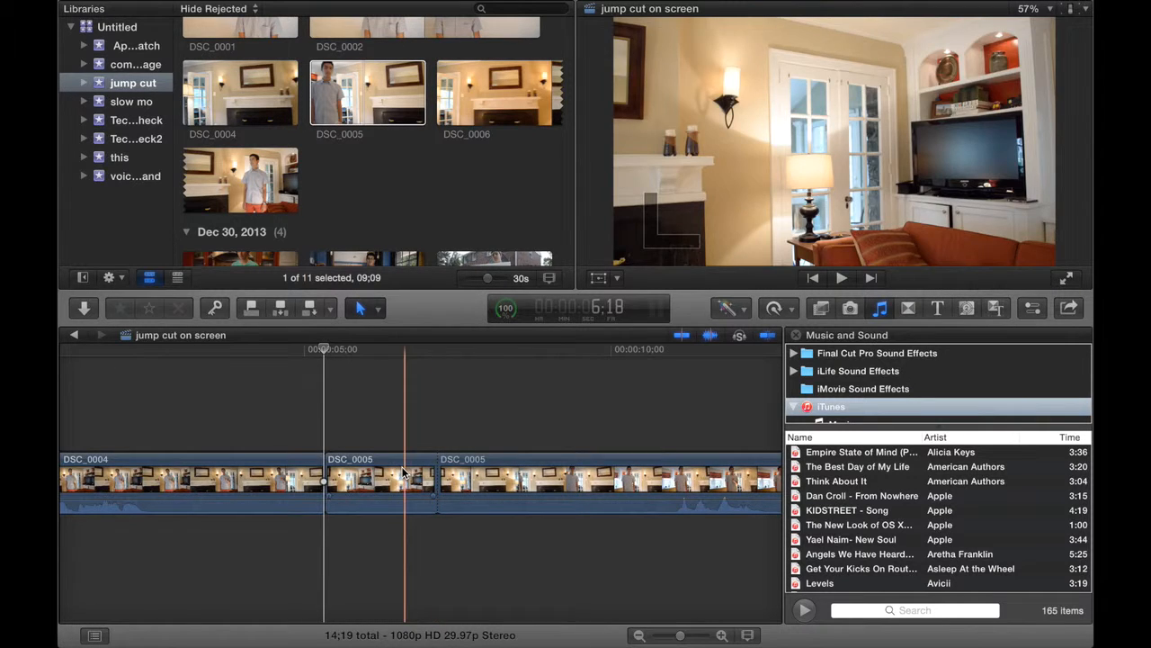
left_click(404, 477)
key("Delete")
Play up to the empty fireplace shot, split DSC_0004 at about 4:28 and delete its short remainder.
left_click(285, 424)
key("space")
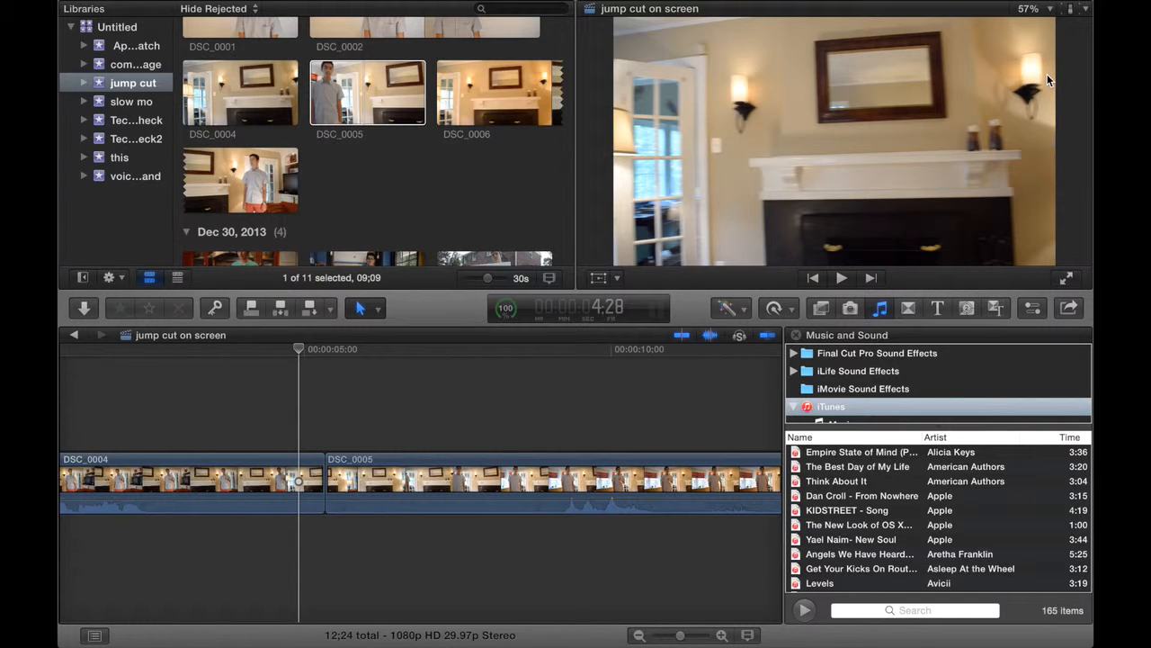
key("b")
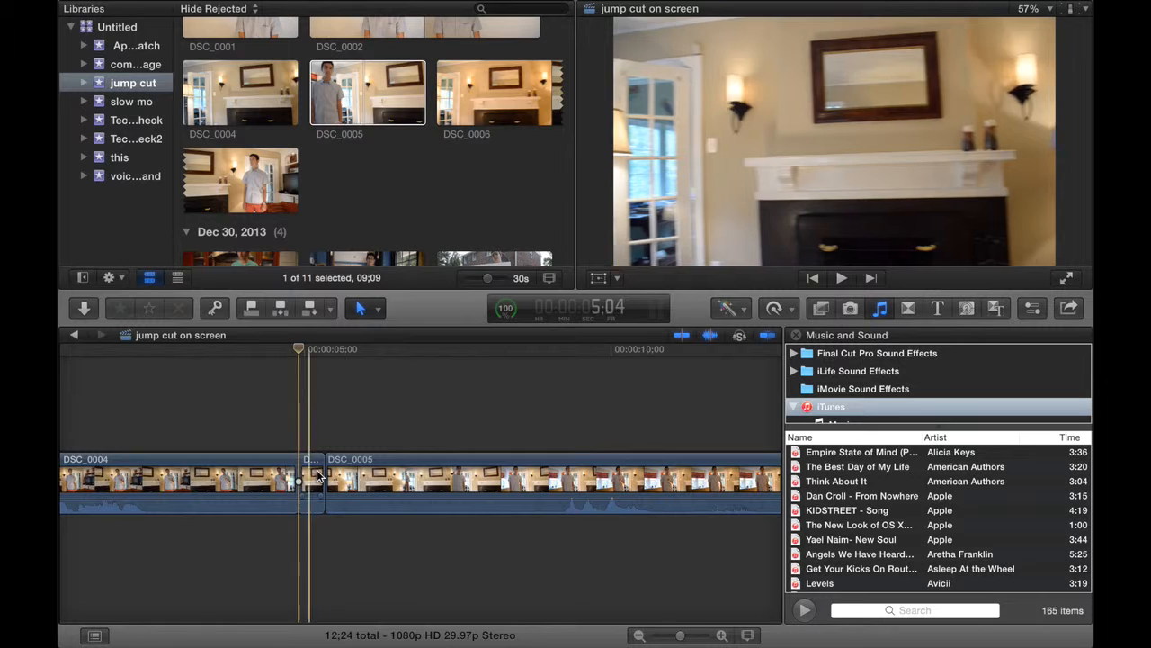
left_click(310, 477)
key("BackSpace")
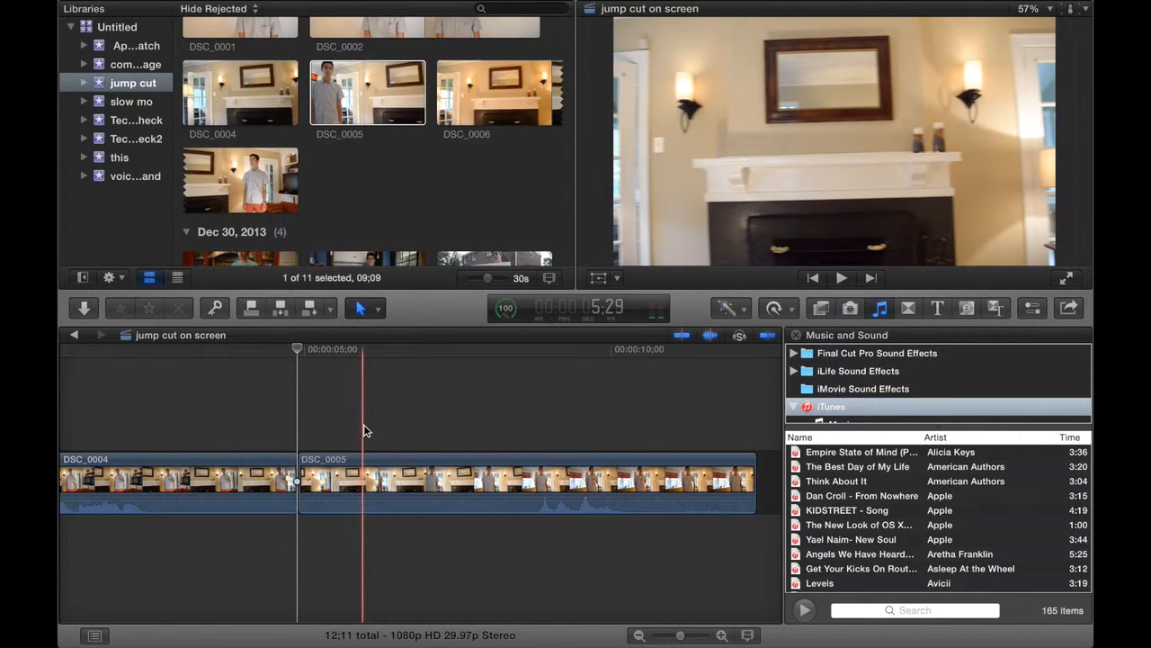
Split DSC_0005 at about 6:13, where the fireplace framing matches DSC_0004, and delete the part before it.
key("b")
left_click(393, 460)
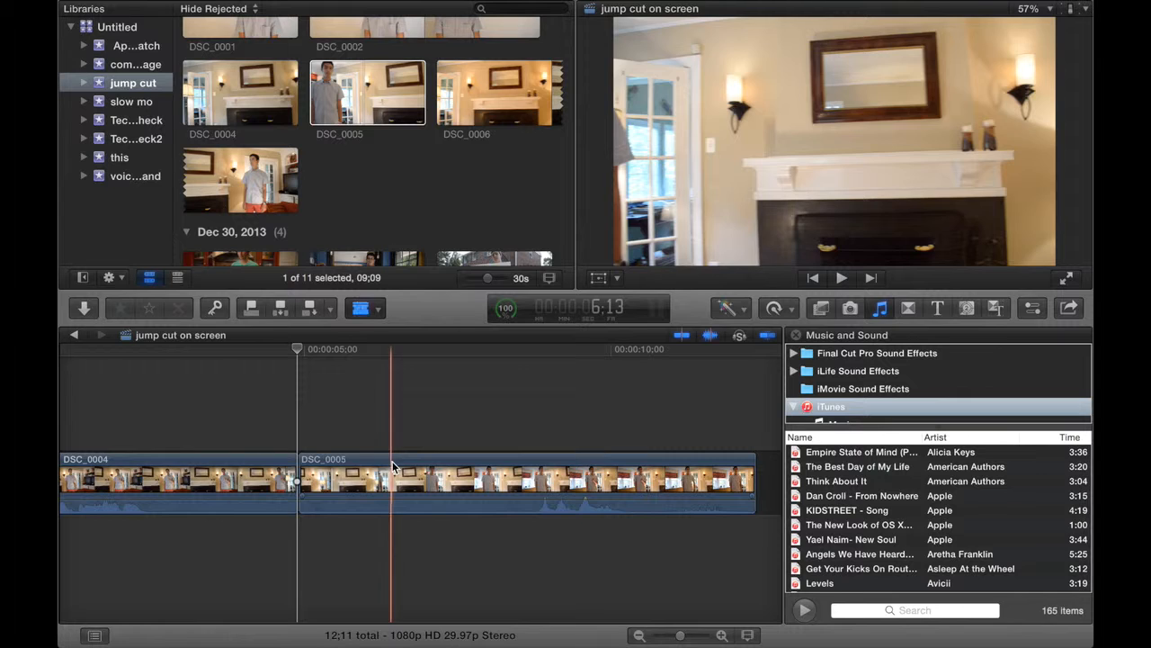
left_click(361, 471)
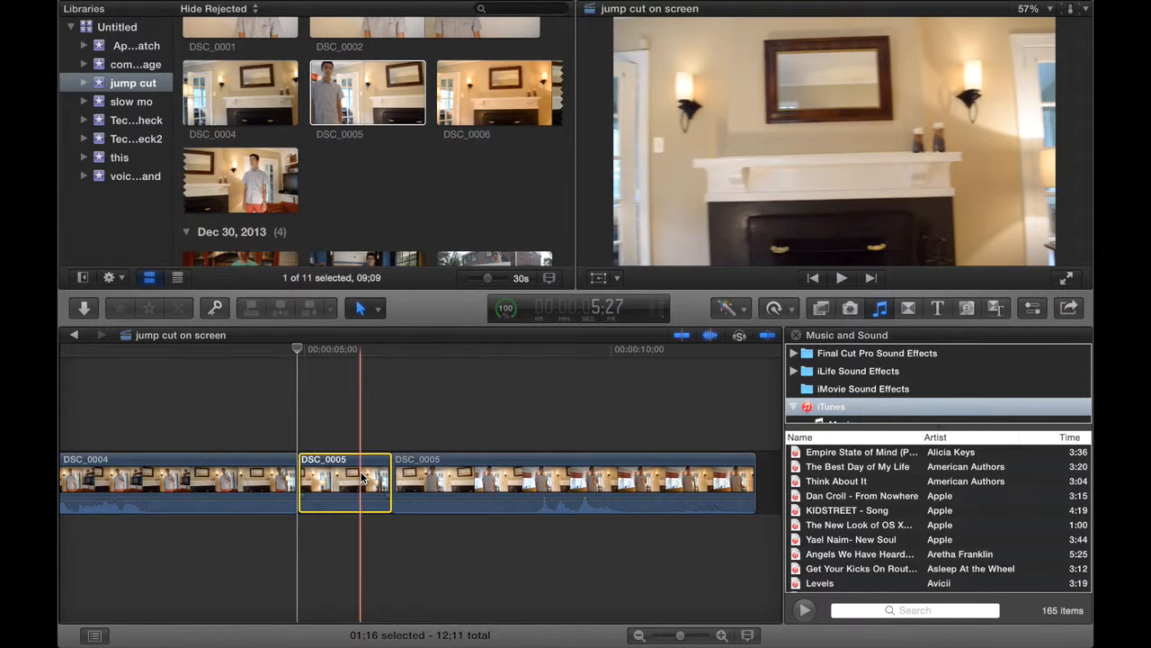
key("Delete")
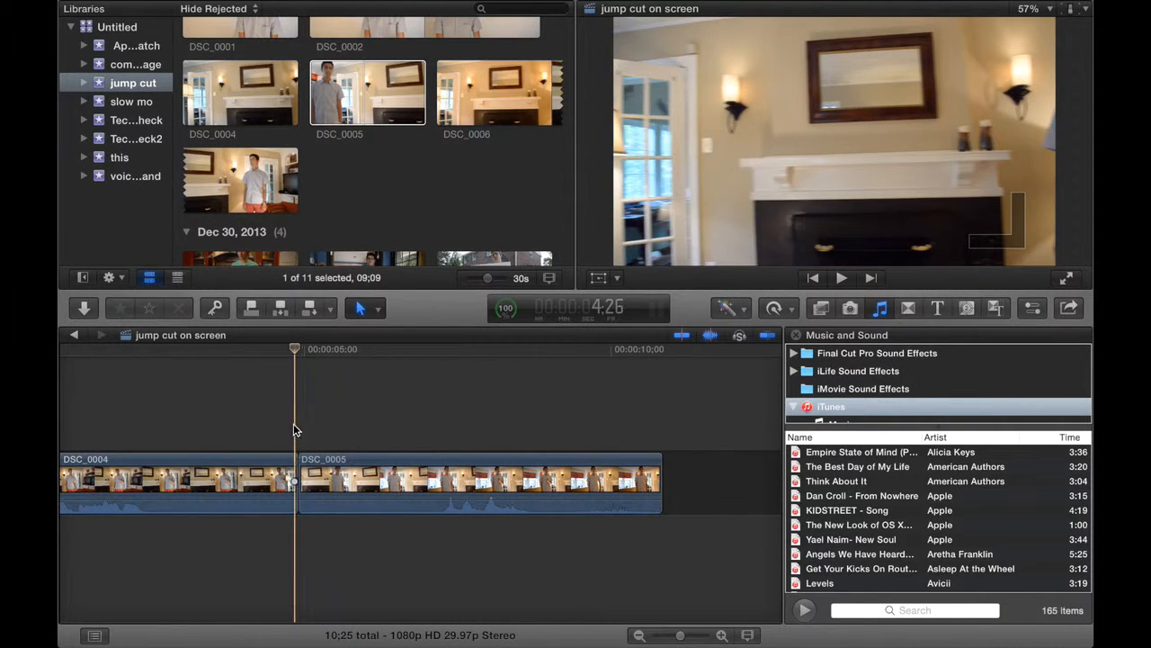
Step frame by frame across the cut between DSC_0004 and DSC_0005 to compare how the framing matches.
key("Right")
key("Right")
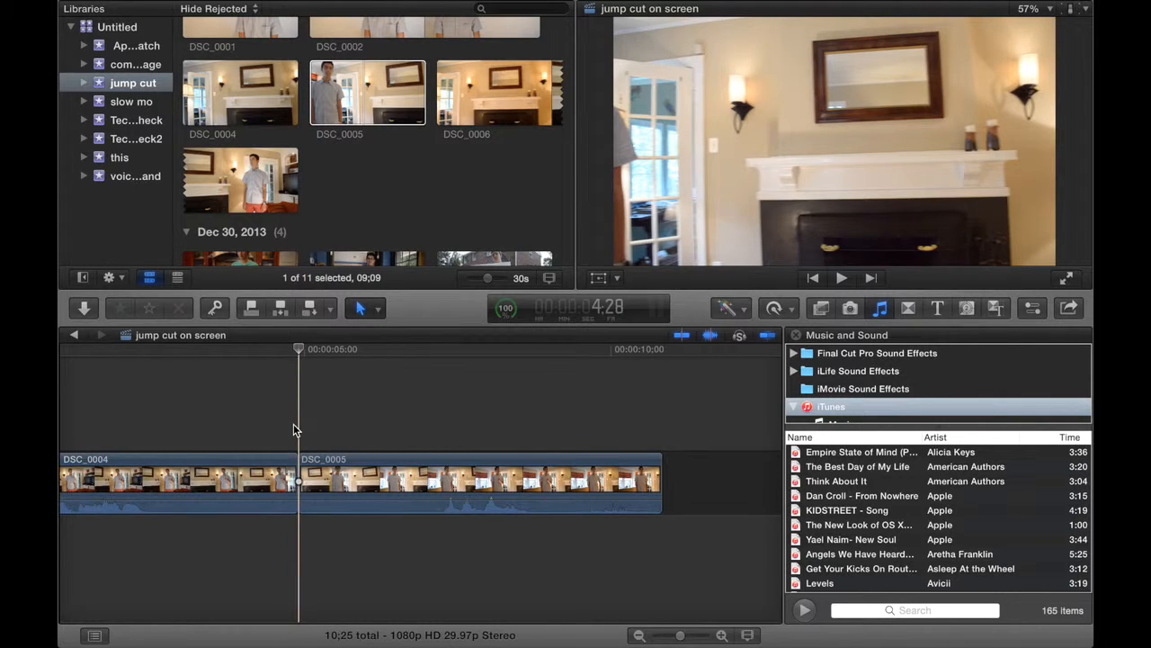
key("Left")
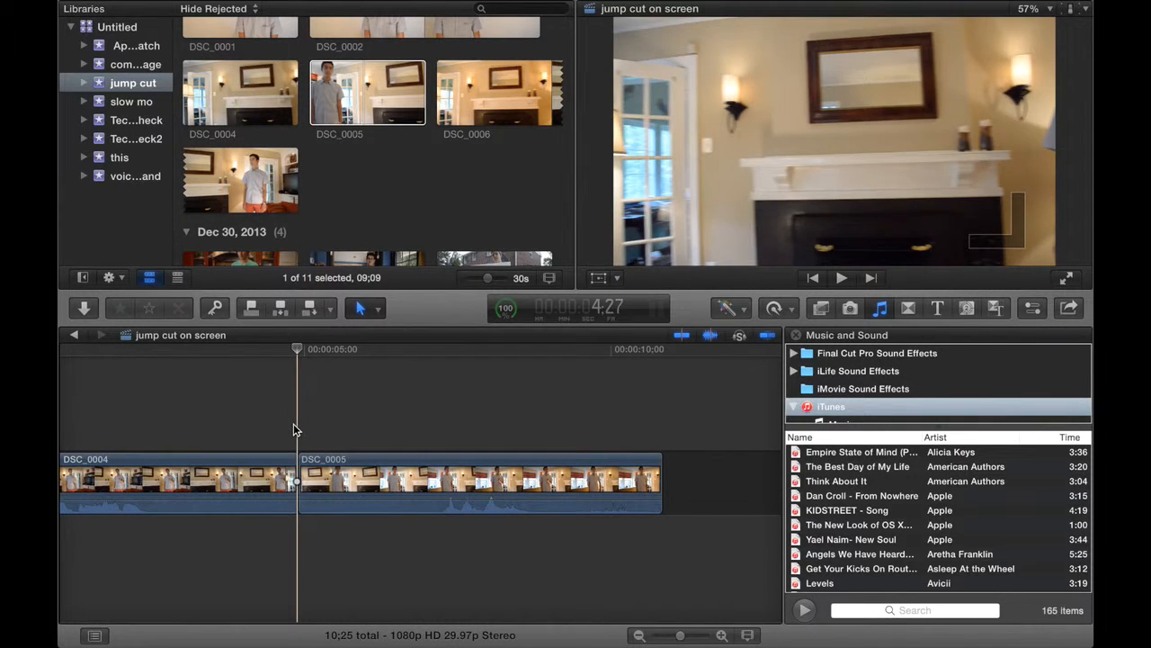
key("Right")
key("Right")
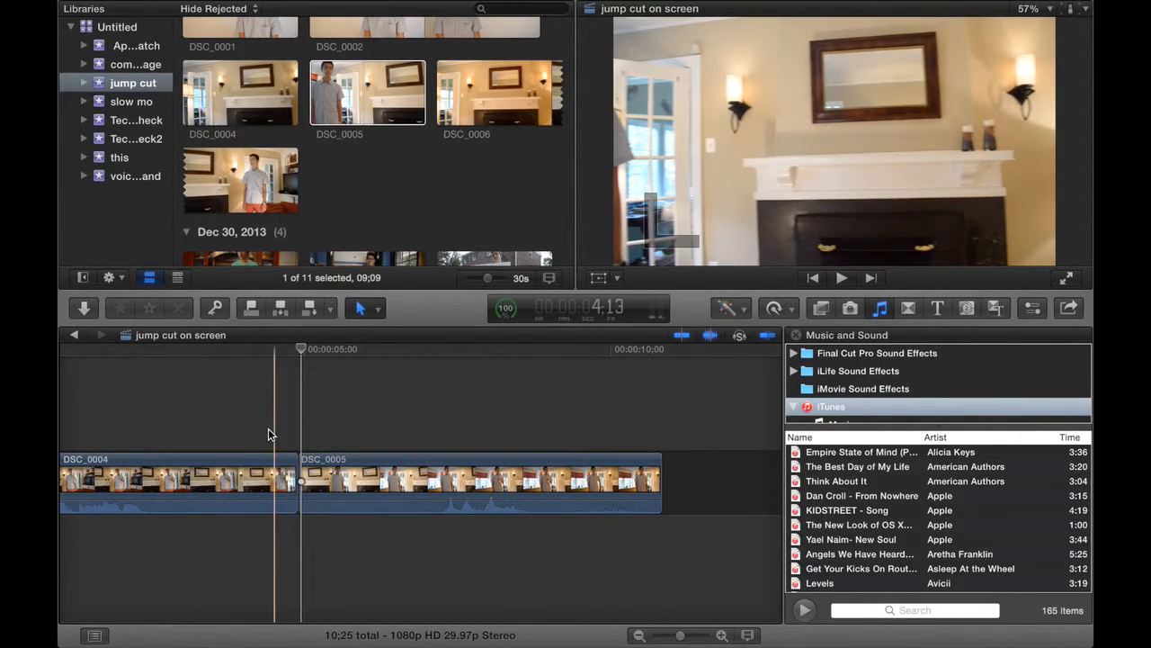
Play through the cut between DSC_0004 and DSC_0005, from just before it and from about 2:06.
left_click(268, 426)
key("space")
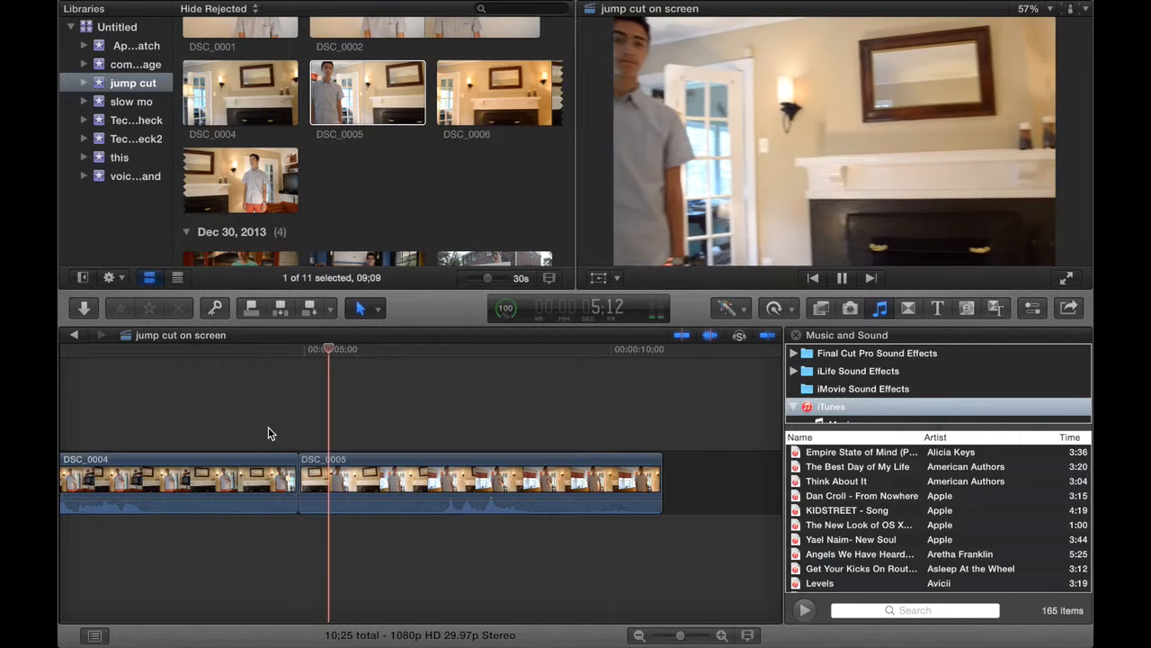
key("space")
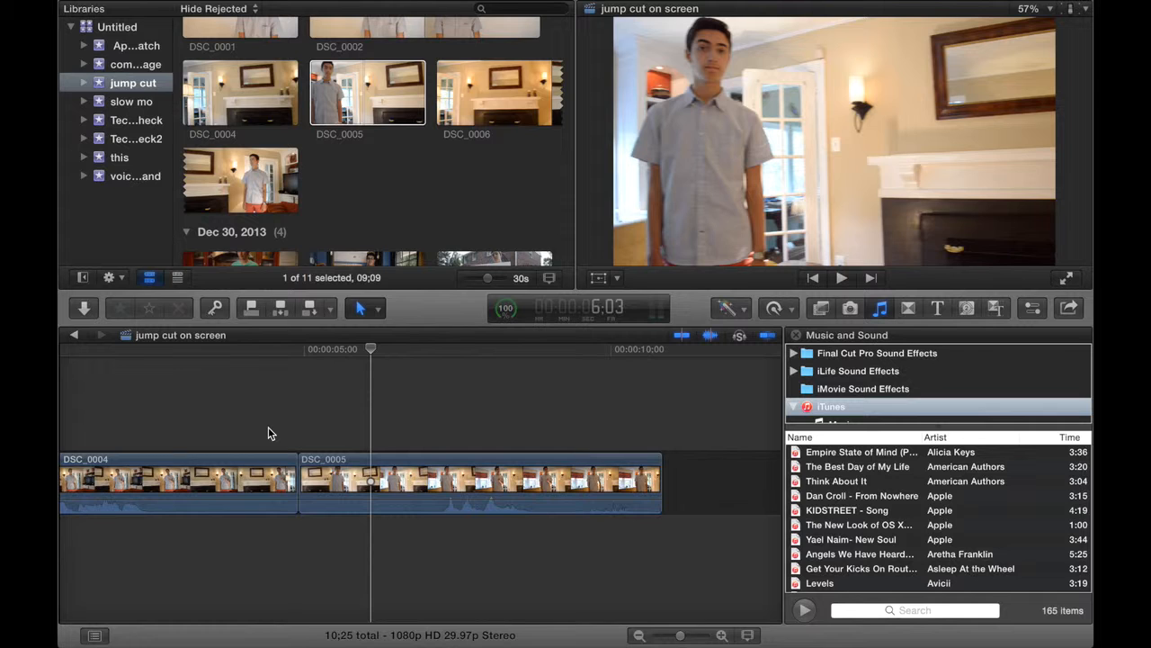
left_click(132, 419)
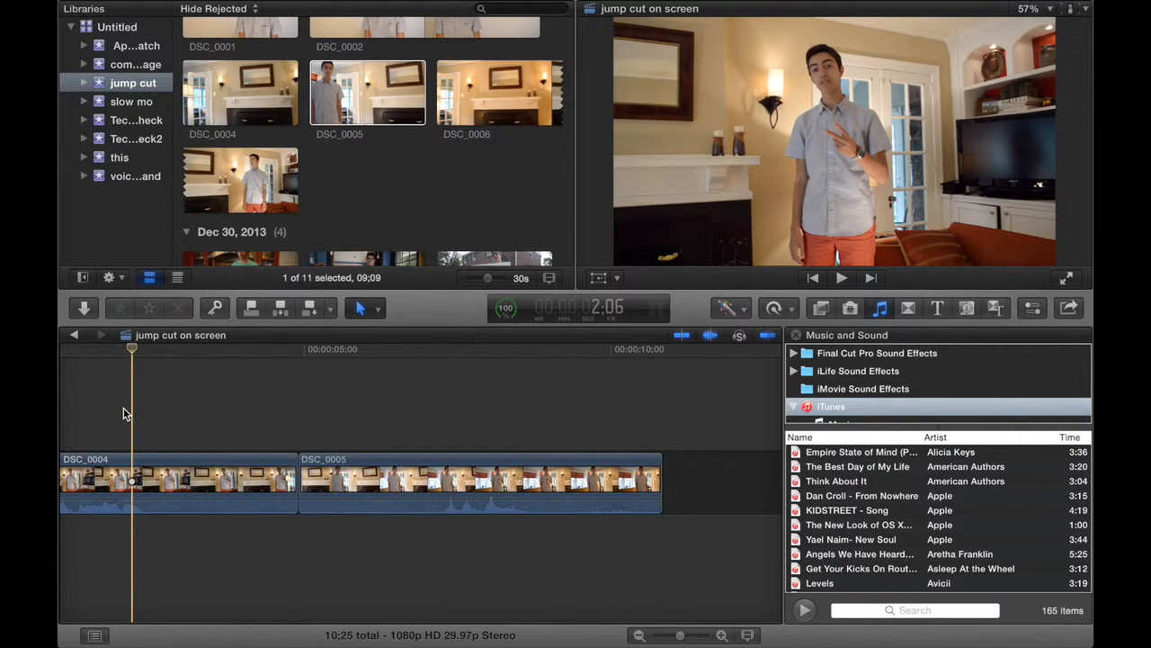
key("space")
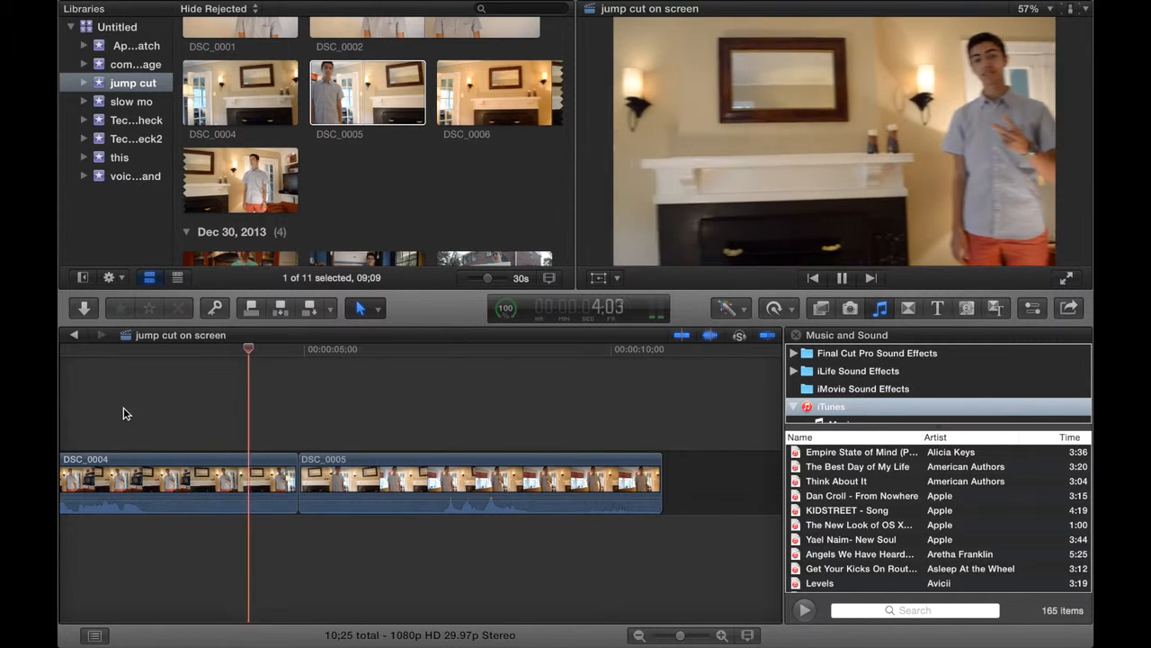
key("space")
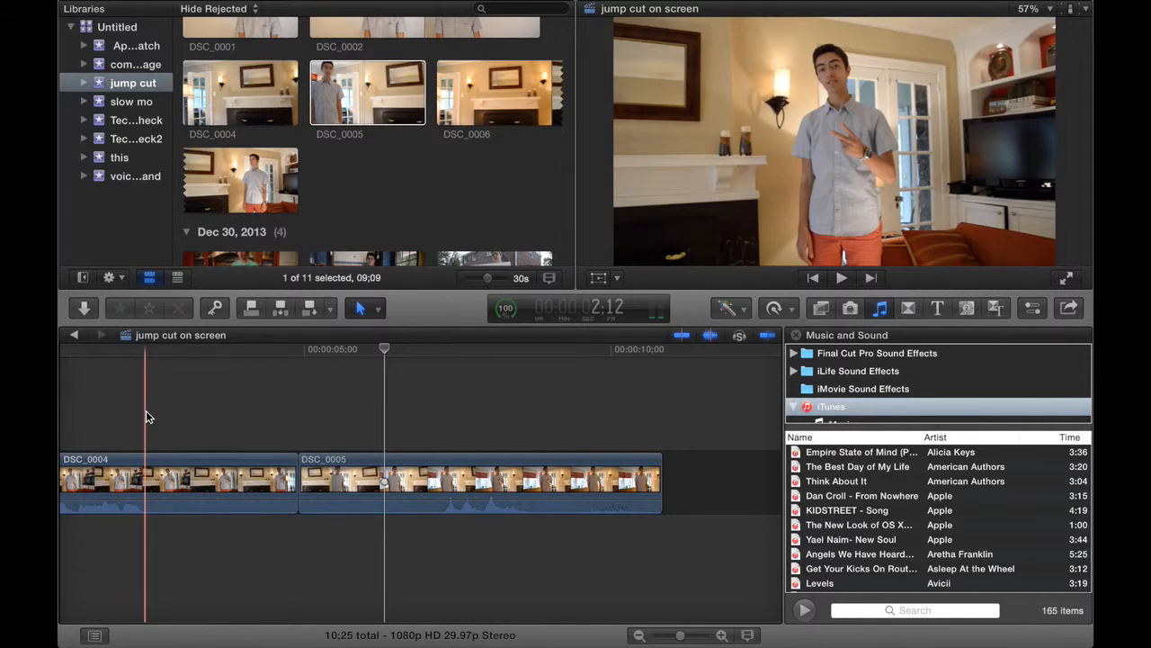
Split DSC_0004 at about 2:12, before the camera pan, and split DSC_0005 where the pan ends.
left_click(149, 410)
key("b")
left_click(148, 465)
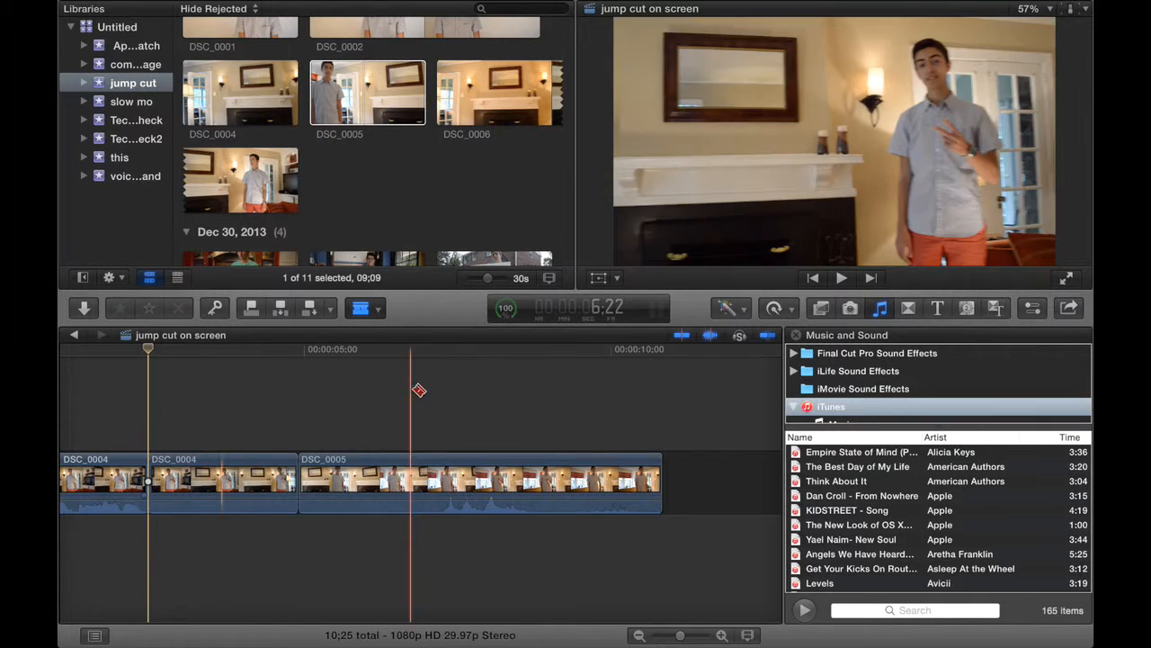
left_click(445, 404)
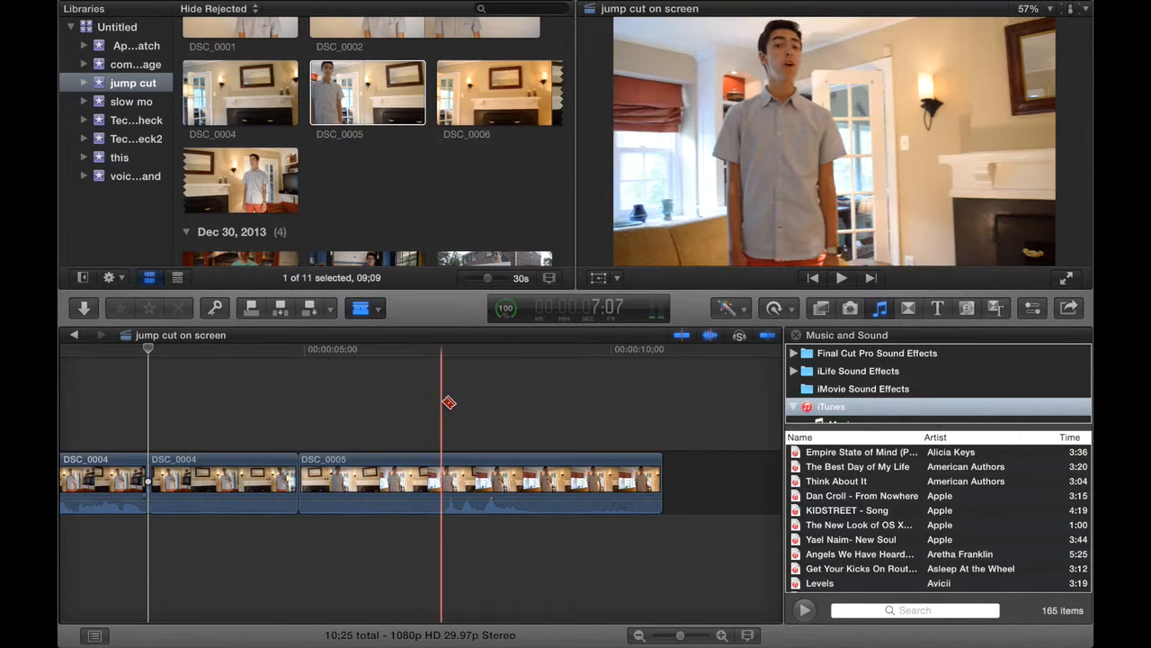
left_click(443, 466)
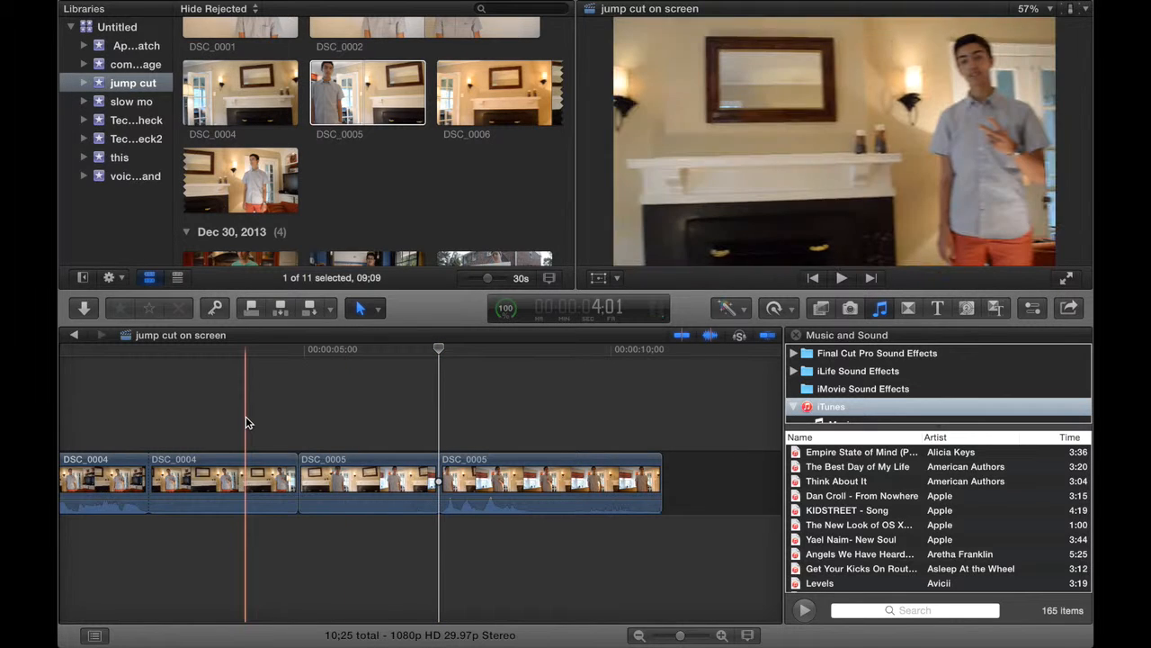
Combine the two middle pieces of DSC_0004 and DSC_0005 containing the pan into a new compound clip with the default settings.
left_click_drag(247, 423, 329, 495)
right_click(329, 494)
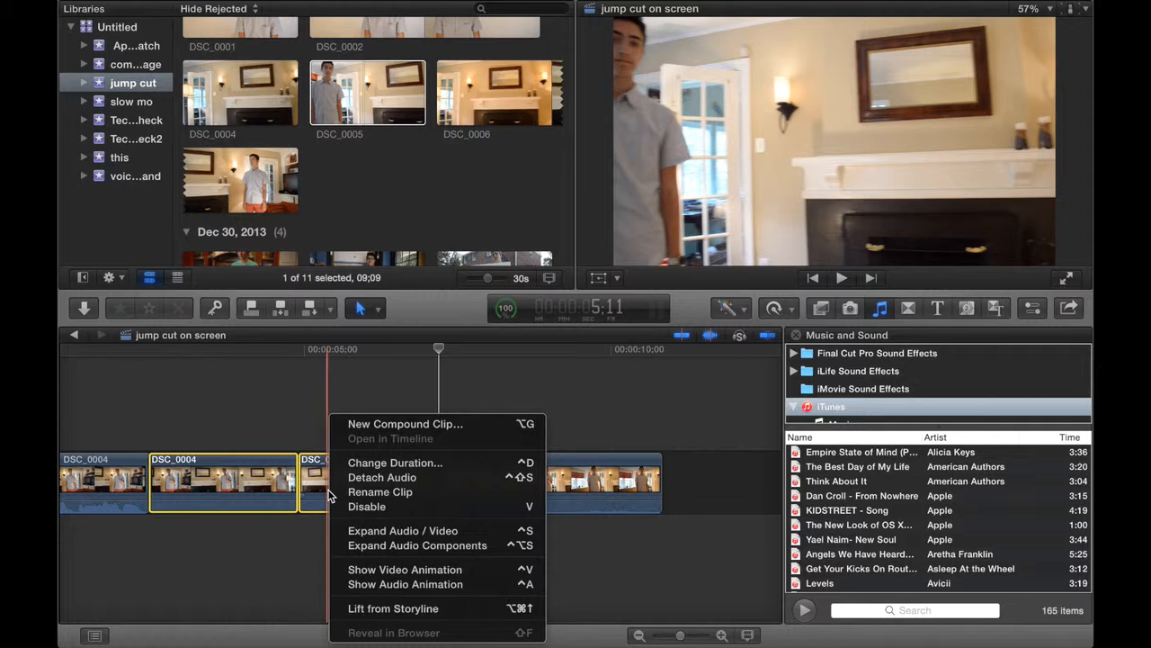
left_click(358, 430)
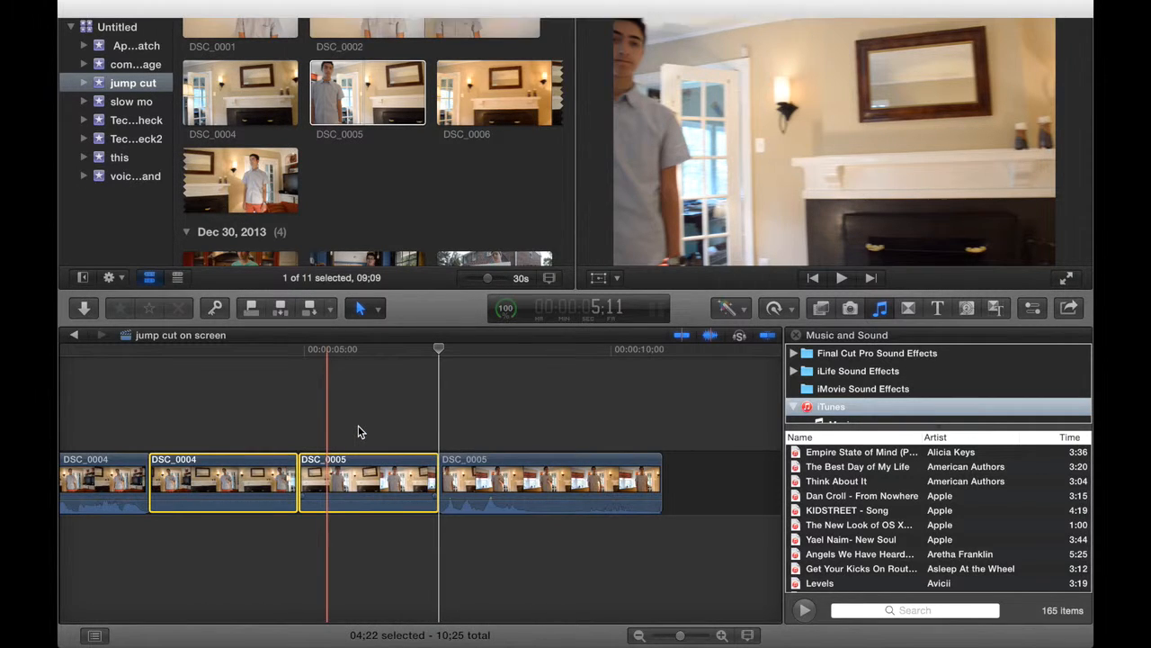
key("Return")
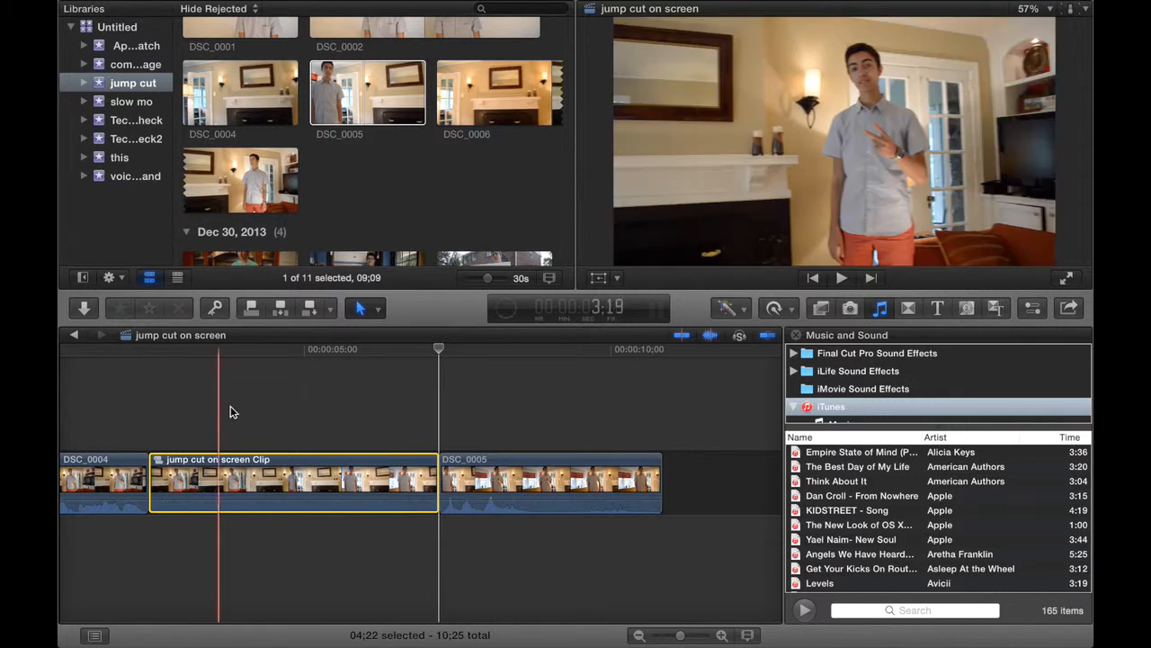
Play the compound clip from about 4:05 through the hidden cut to review the pan.
left_click(256, 409)
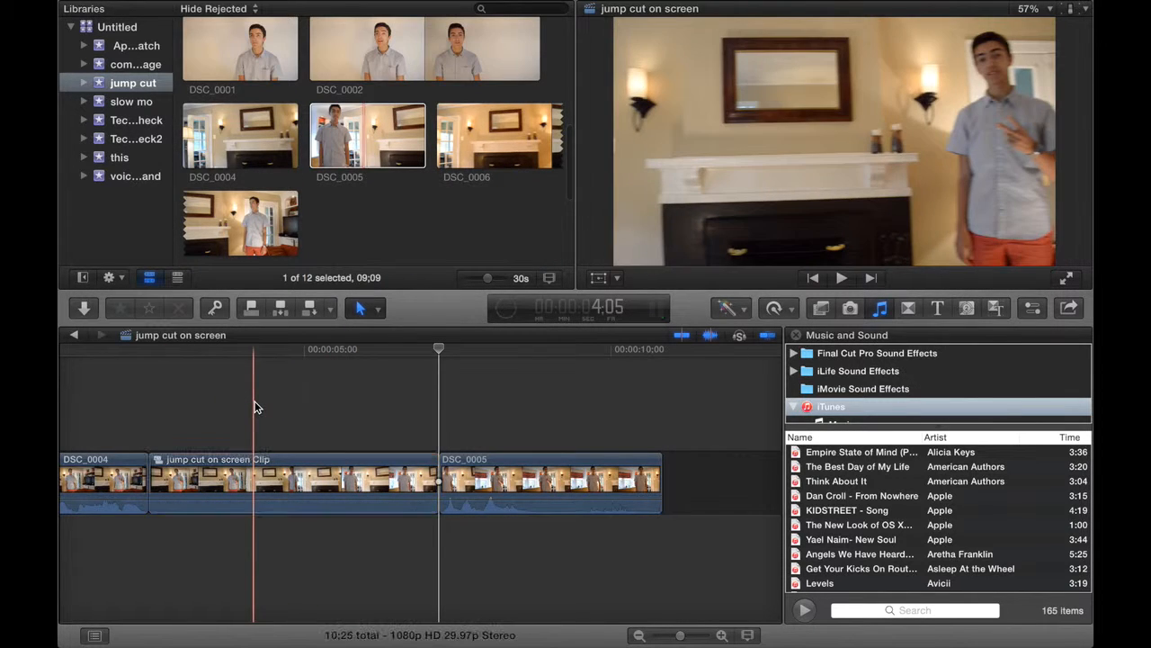
key("space")
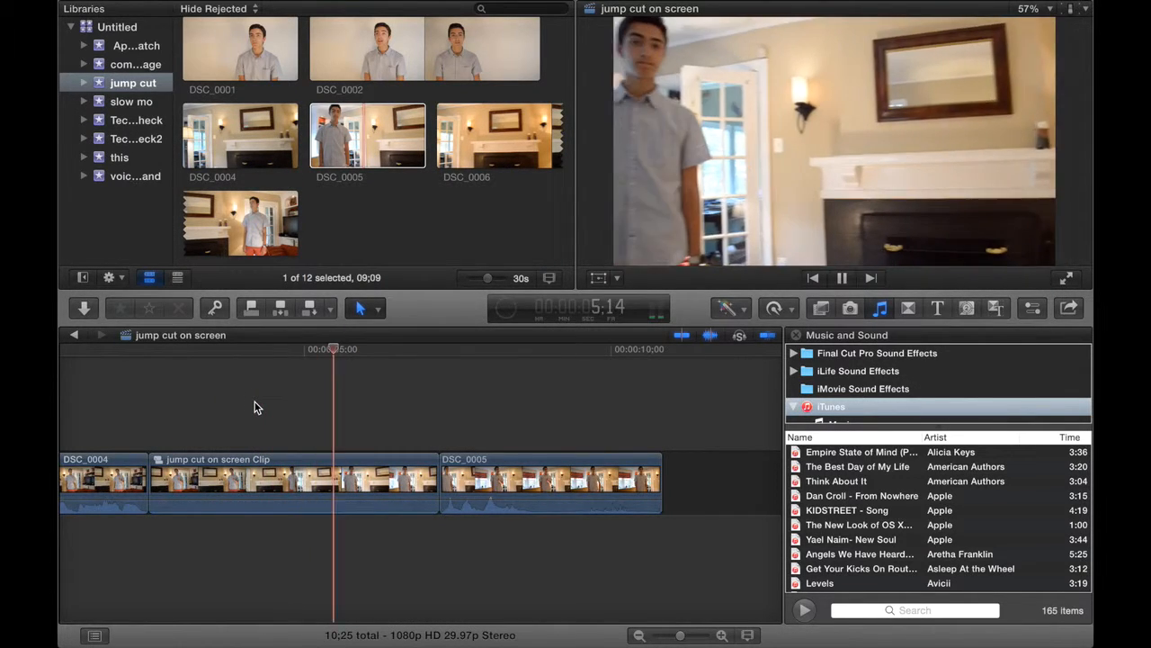
key("space")
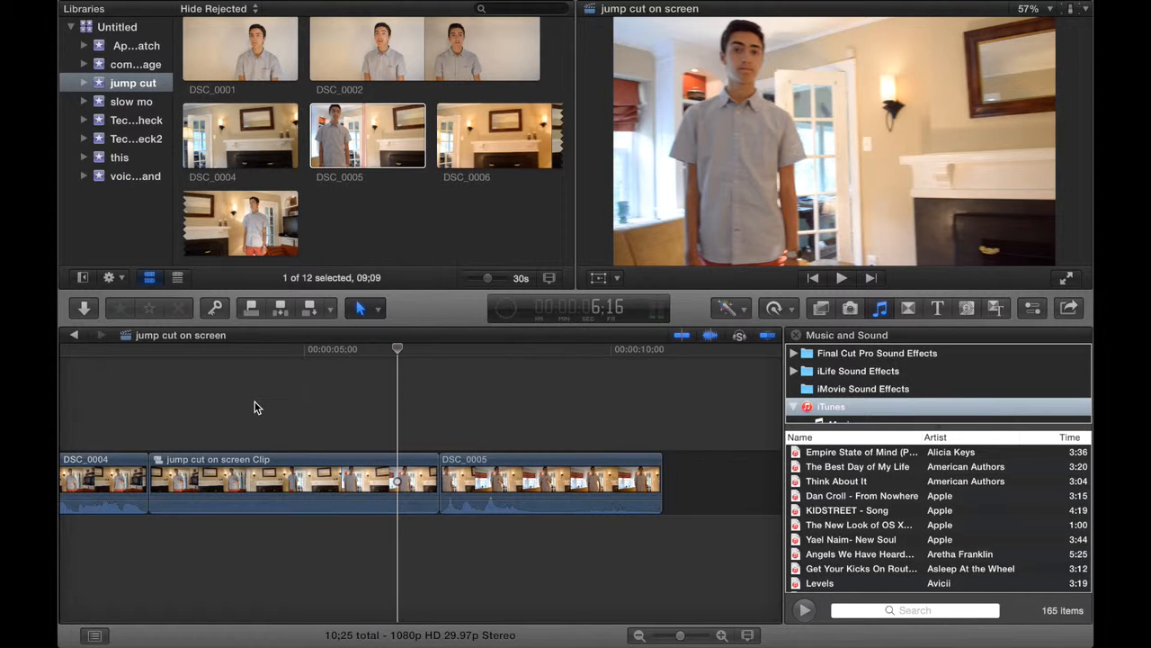
Step back and forth frame by frame between about 4:22 and 5:01 to examine the cut inside the compound clip.
left_click(280, 411)
key("Right")
key("Right")
key("Right")
key("Right")
key("Right")
key("Right")
key("Right")
key("Right")
key("Right")
key("Right")
key("Right")
key("Right")
key("Right")
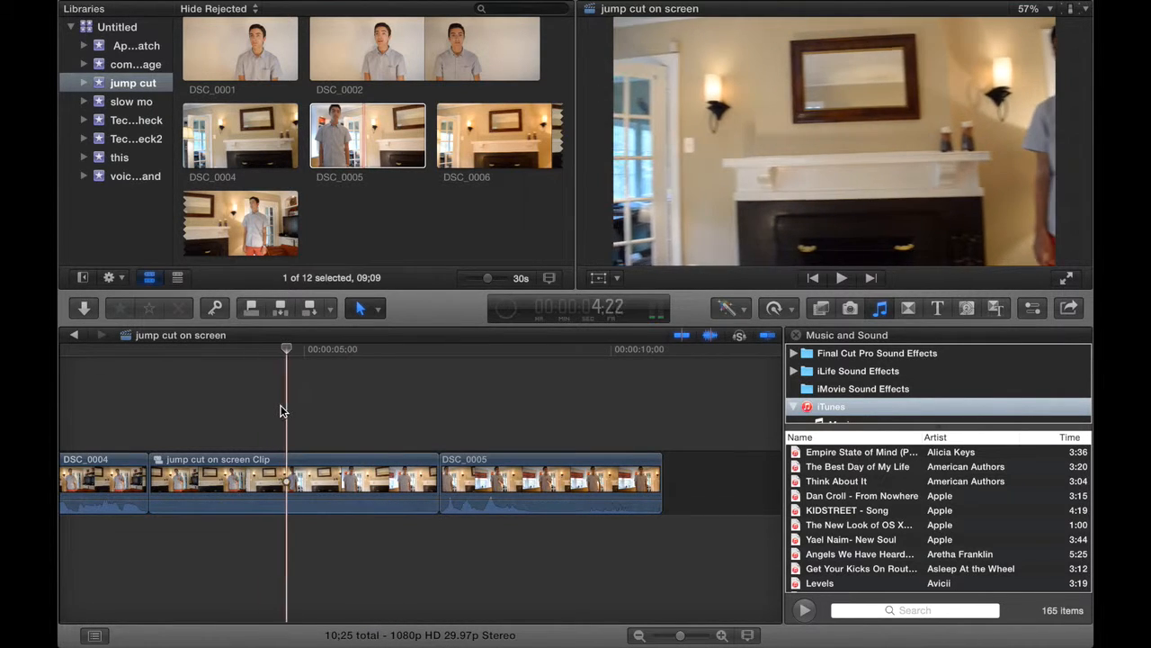
key("Left")
key("Left")
key("Left")
key("Left")
key("Left")
key("Left")
key("Left")
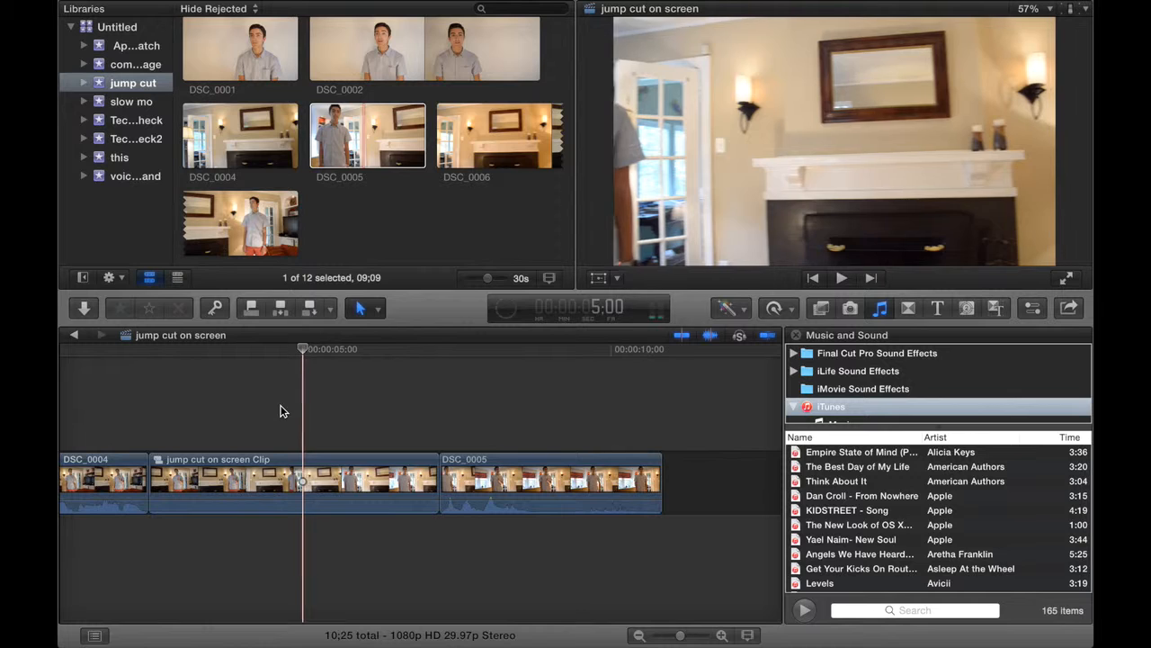
key("Right")
key("Right")
key("Right")
key("Right")
key("Right")
key("Right")
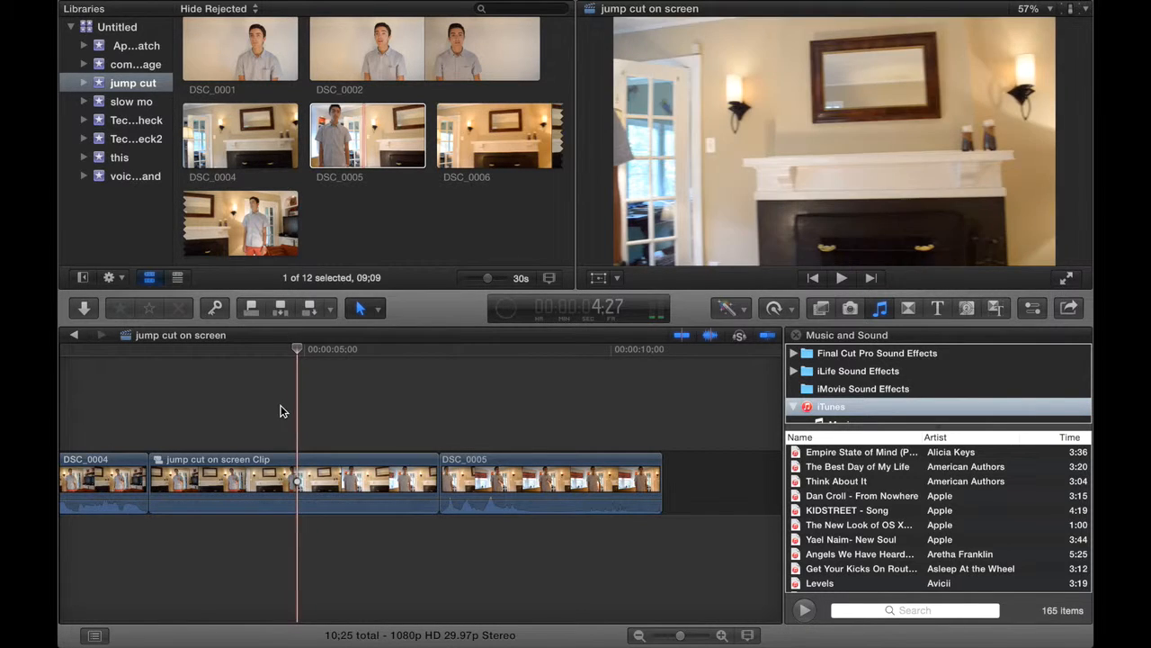
key("Left")
key("Left")
key("Left")
key("Left")
key("Left")
key("Left")
key("Left")
key("Left")
key("Left")
key("Left")
key("Left")
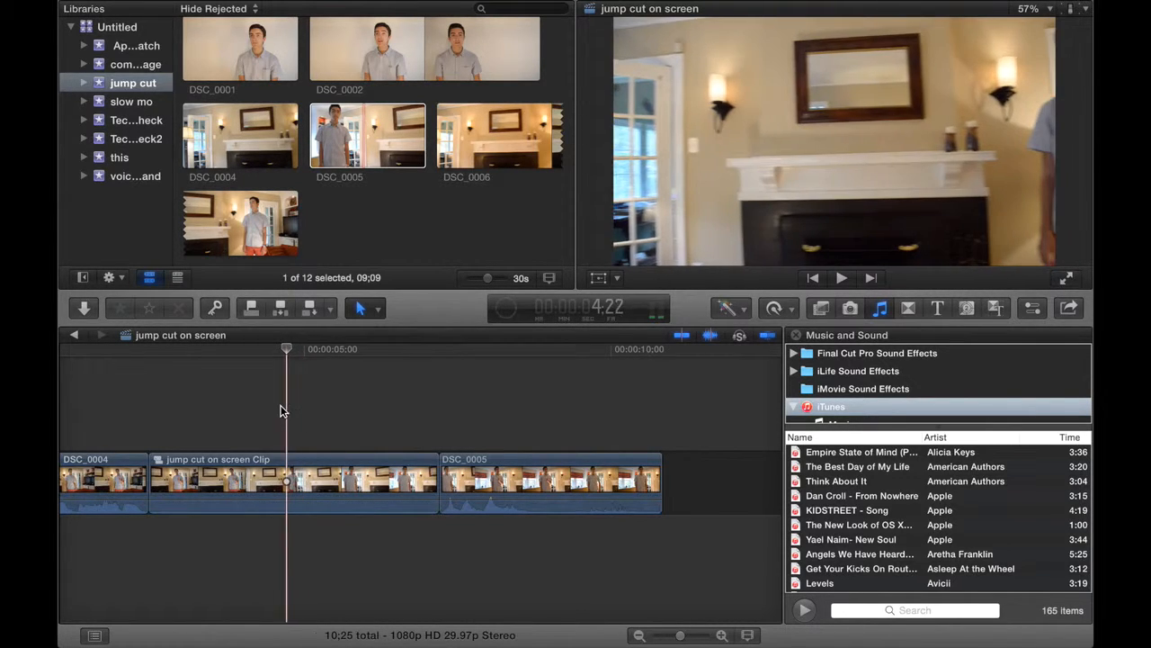
key("Right")
key("Right")
key("Right")
key("Right")
key("Right")
key("Right")
key("Right")
key("Right")
key("Right")
key("Right")
key("Right")
key("Right")
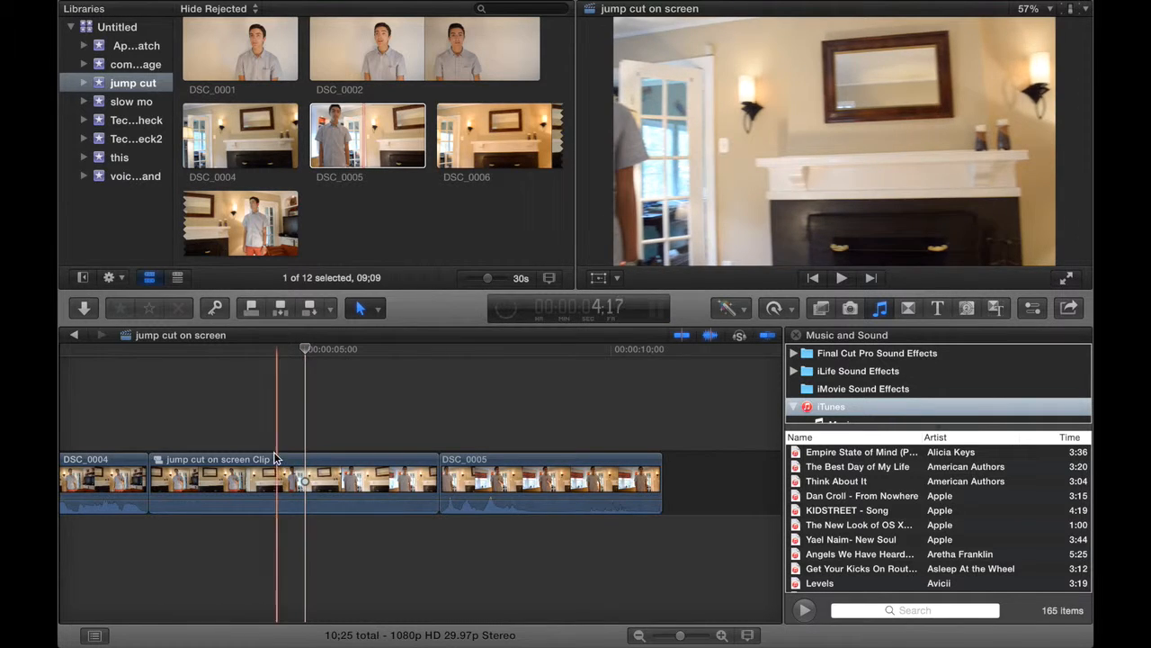
Retime the compound clip to Fast 2x and shorten it further to a speed of 469%.
left_click(271, 467)
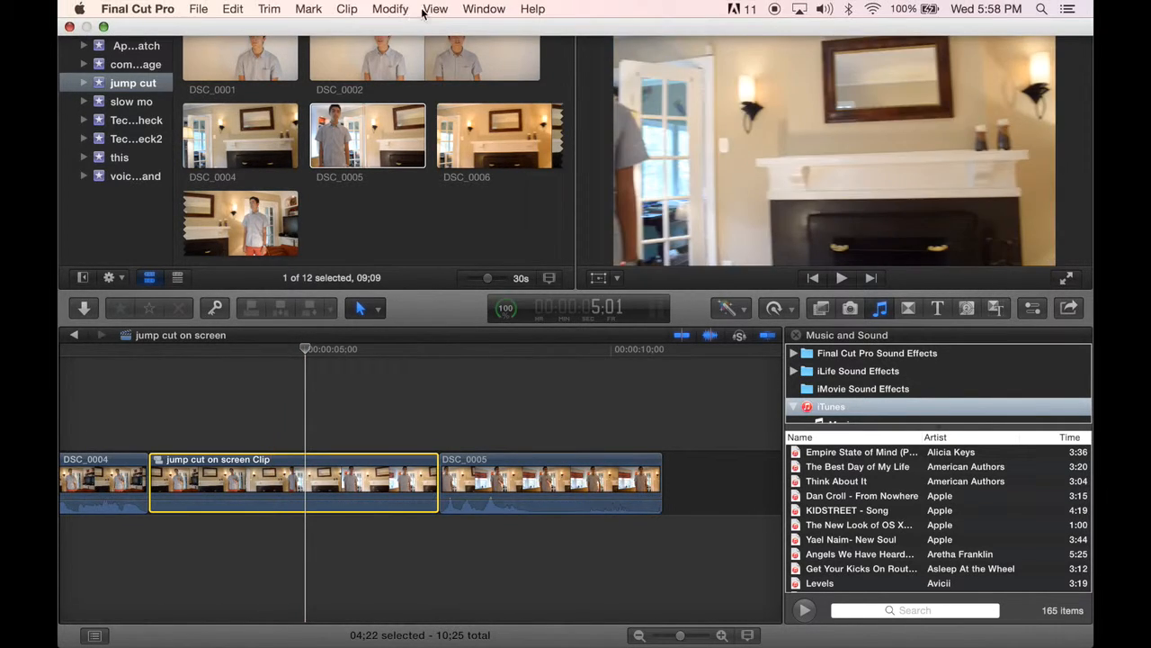
left_click(428, 8)
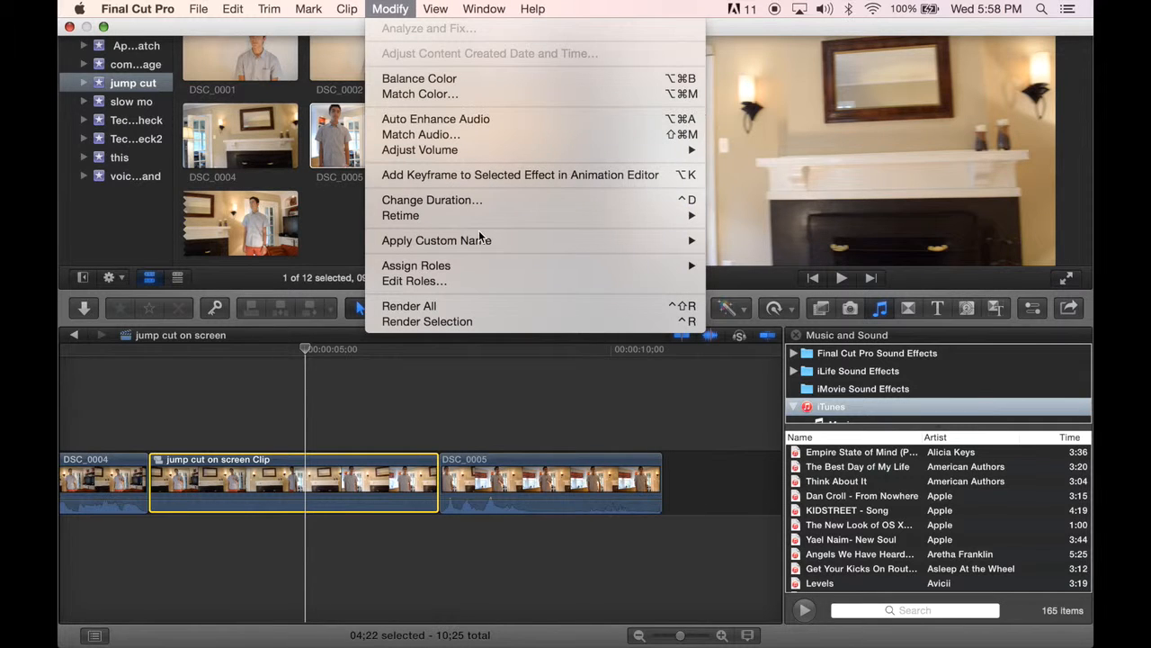
mouse_move(596, 215)
mouse_move(722, 230)
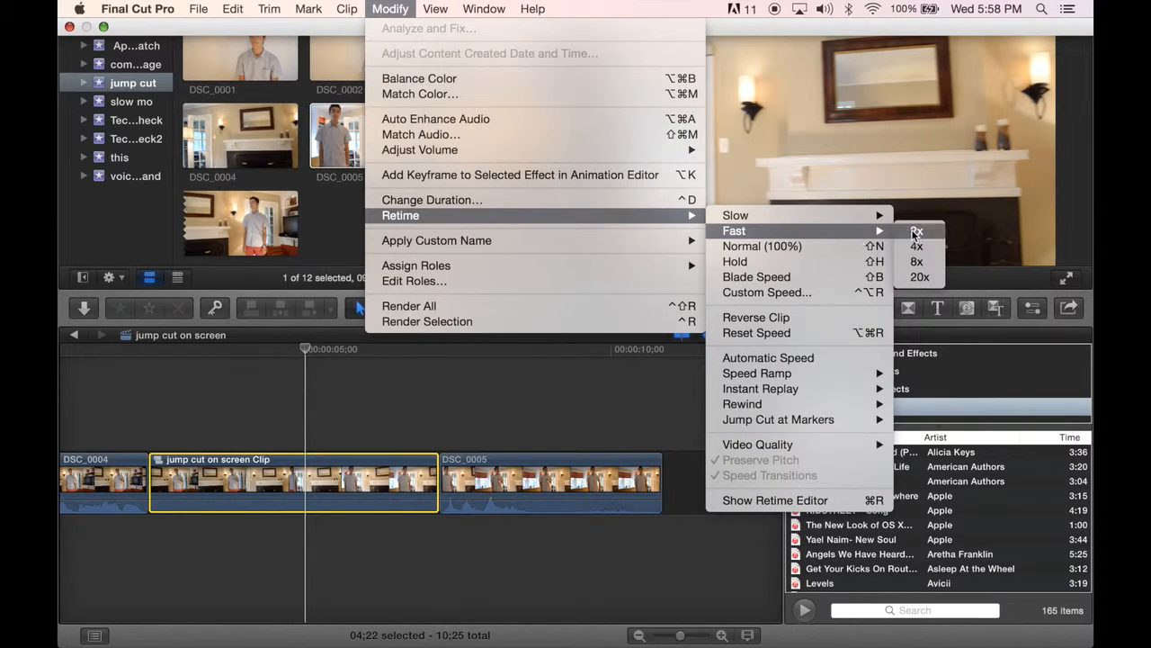
left_click(917, 232)
left_click_drag(291, 449, 207, 438)
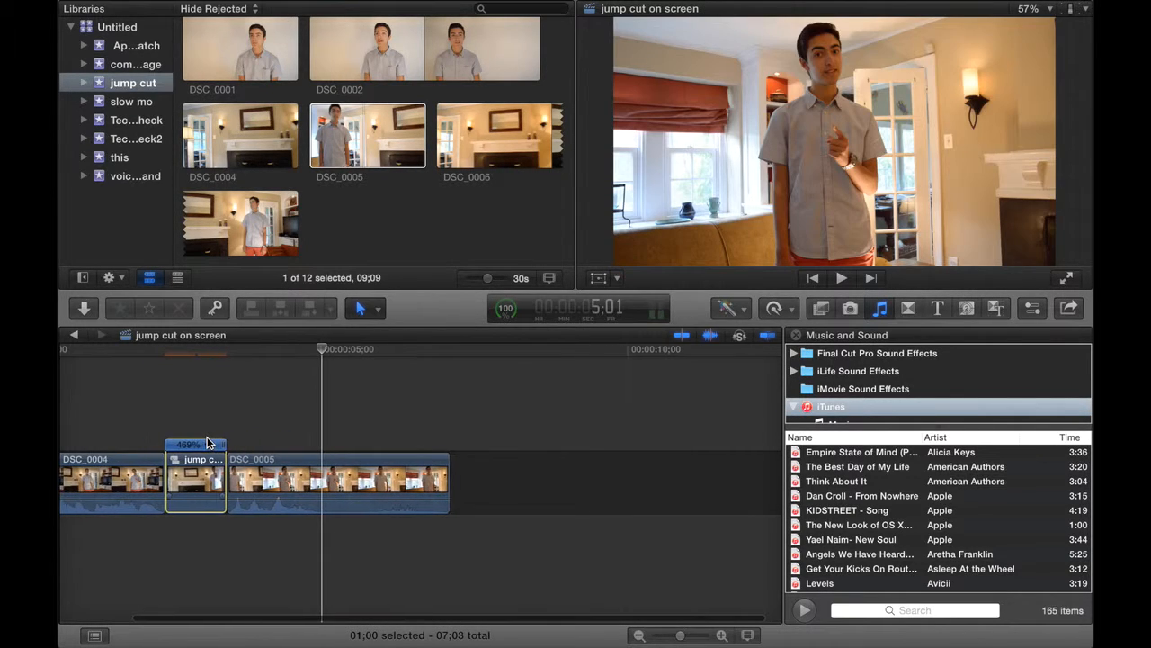
Play the sequence from its beginning through the sped-up pan into DSC_0005.
left_click(90, 399)
left_click(90, 399)
key("space")
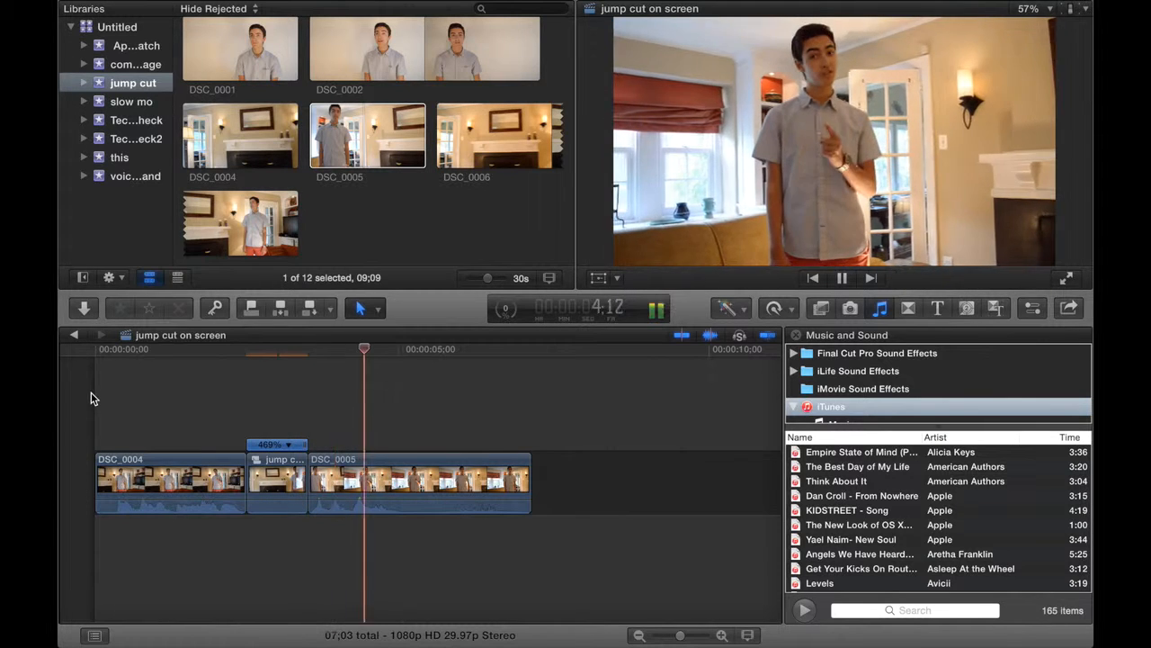
key("space")
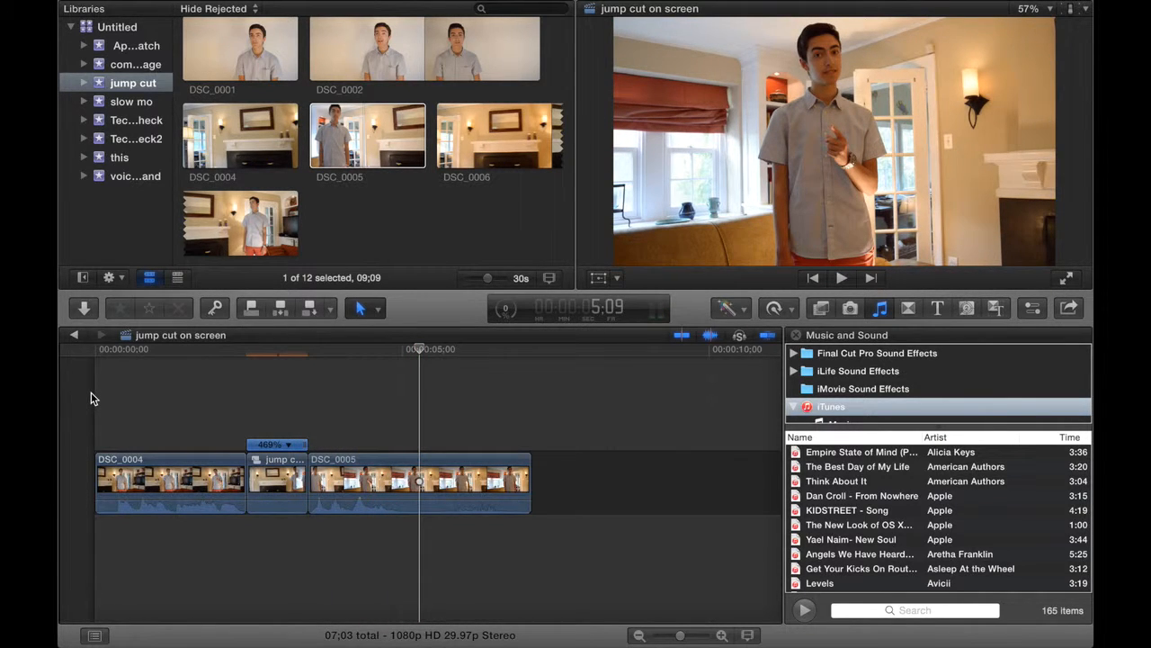